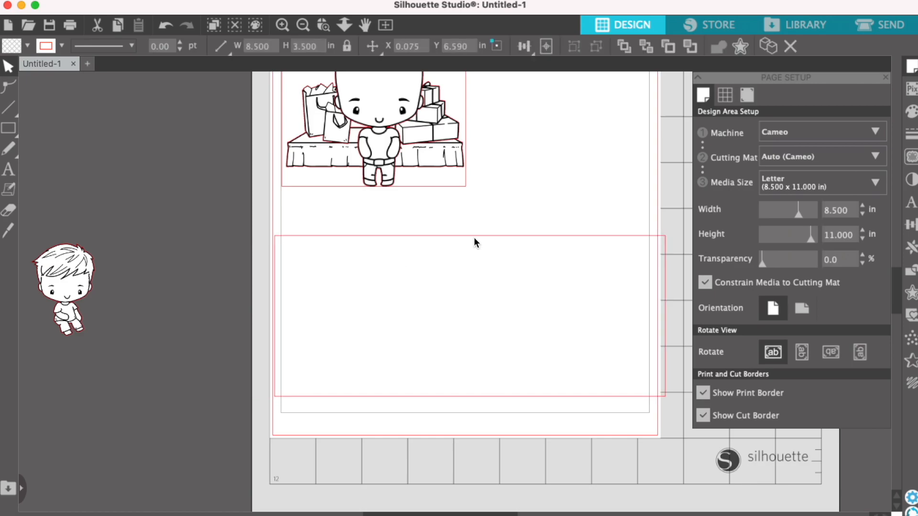
# Add BALDY-sit.png from the Baldylan folder to the design and set its height to 2 in
pyautogui.press('super+o')
pyautogui.click(177, 103)
pyautogui.doubleClick(432, 96)
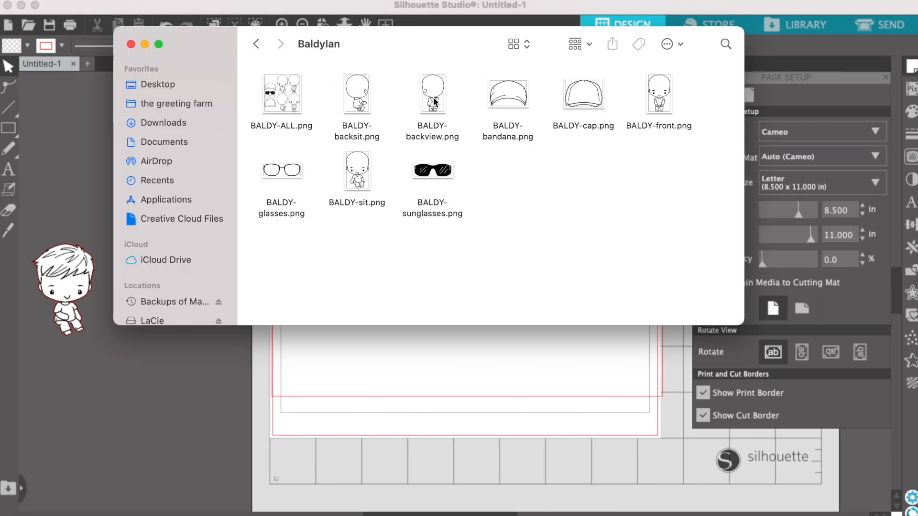
pyautogui.doubleClick(358, 175)
pyautogui.write('2')
pyautogui.press('Return')
# Make a mirrored copy of the bald character, keeping one beside the haired character and moving the other out of the way above them
pyautogui.moveTo(190, 323); pyautogui.dragTo(122, 187)
pyautogui.click(911, 248)
pyautogui.moveTo(185, 282); pyautogui.dragTo(130, 278)
pyautogui.click(191, 225)
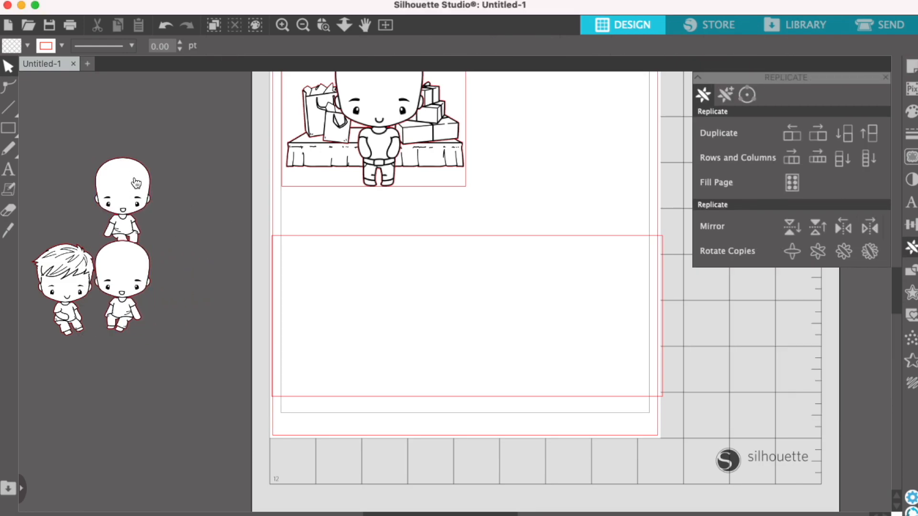
pyautogui.moveTo(136, 183); pyautogui.dragTo(166, 142)
pyautogui.click(206, 229)
# Add BAL-couch.png from the Build-a-Livingroom folder to the design
pyautogui.click(40, 514)
pyautogui.click(256, 44)
pyautogui.doubleClick(662, 102)
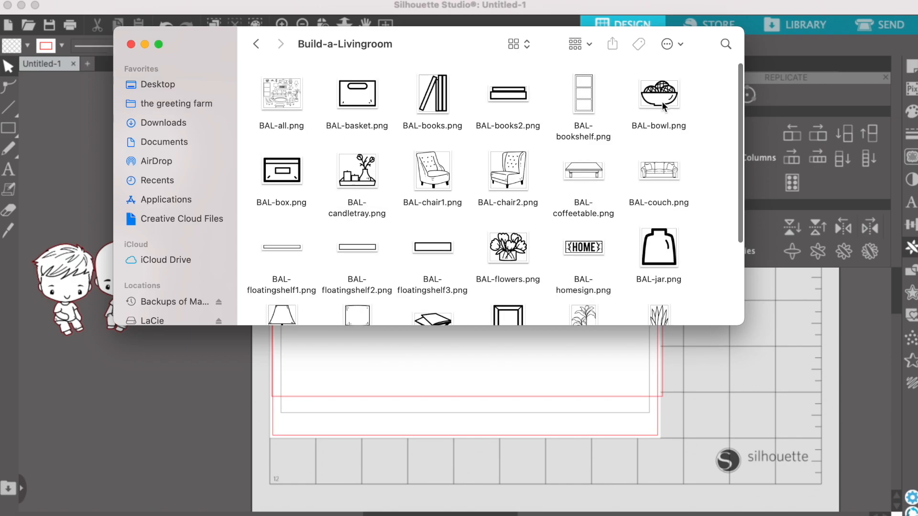
pyautogui.scroll(-3, 671, 186)
pyautogui.scroll(3, 671, 185)
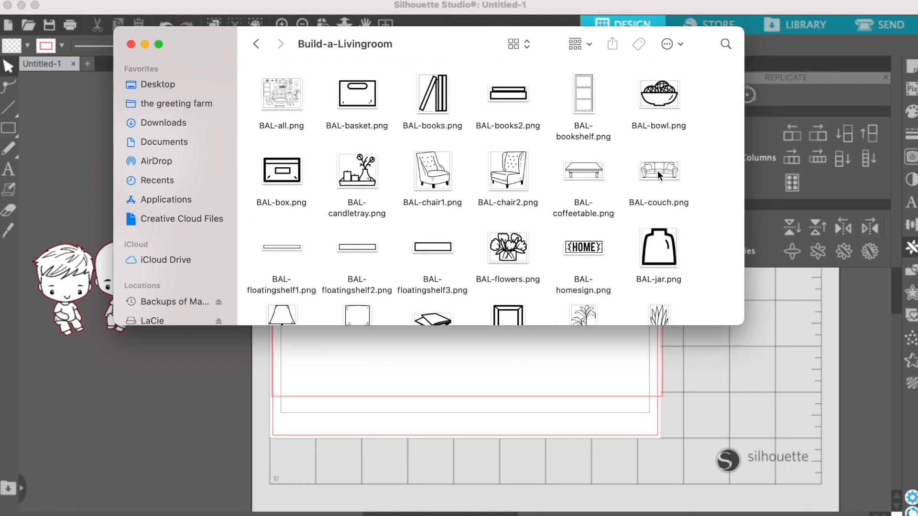
pyautogui.moveTo(658, 170); pyautogui.dragTo(722, 372)
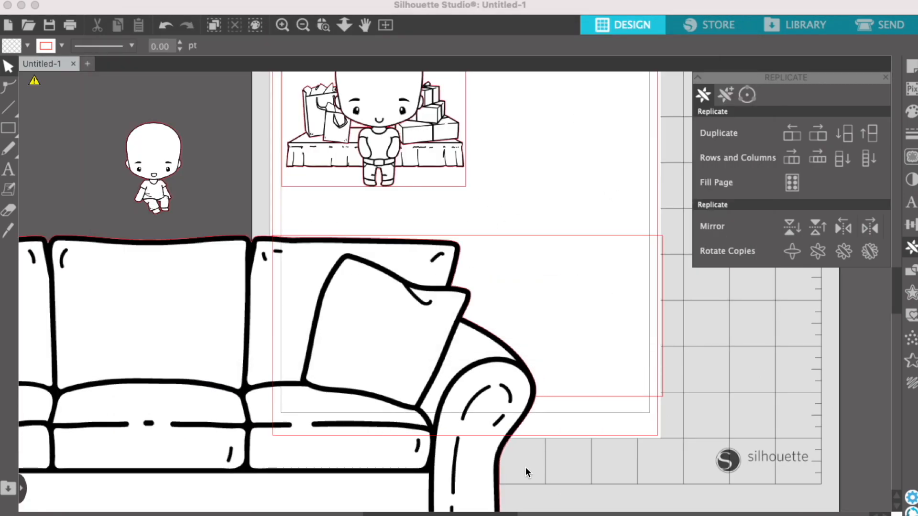
# Scale the couch down and place it inside the lower outline rectangle on the page
pyautogui.moveTo(536, 232); pyautogui.dragTo(141, 403)
pyautogui.moveTo(101, 438); pyautogui.dragTo(594, 274)
pyautogui.moveTo(635, 238); pyautogui.dragTo(471, 310)
pyautogui.moveTo(416, 345); pyautogui.dragTo(509, 335)
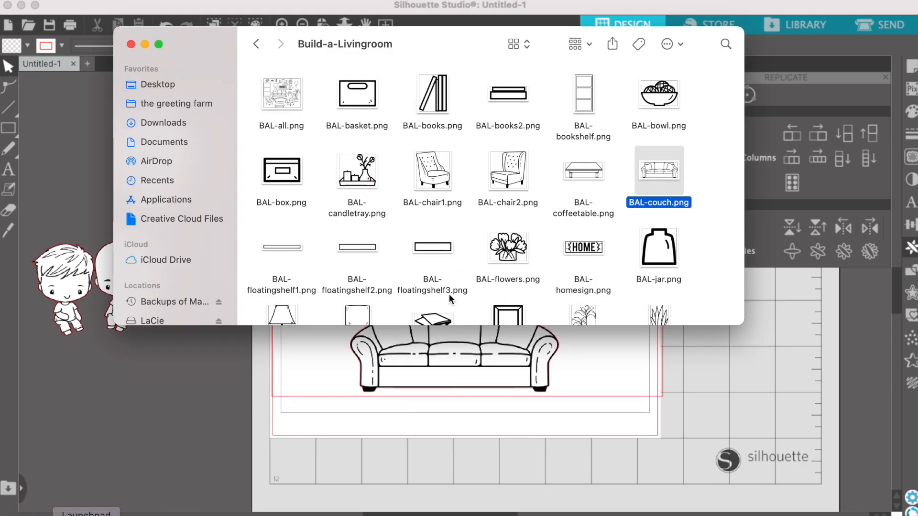
# Add BAL-sidetable.png to the design, scaled down and standing beside the right end of the couch
pyautogui.scroll(-5, 555, 192)
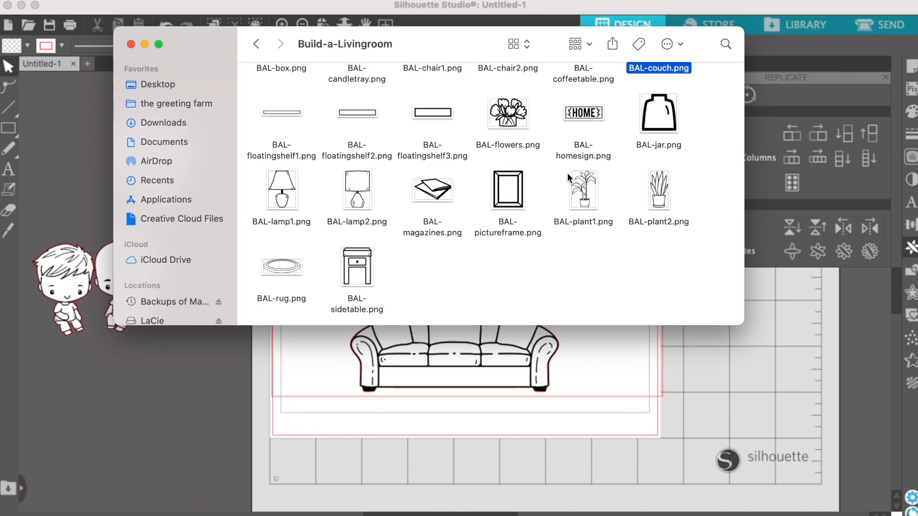
pyautogui.moveTo(357, 266); pyautogui.dragTo(592, 354)
pyautogui.click(770, 344)
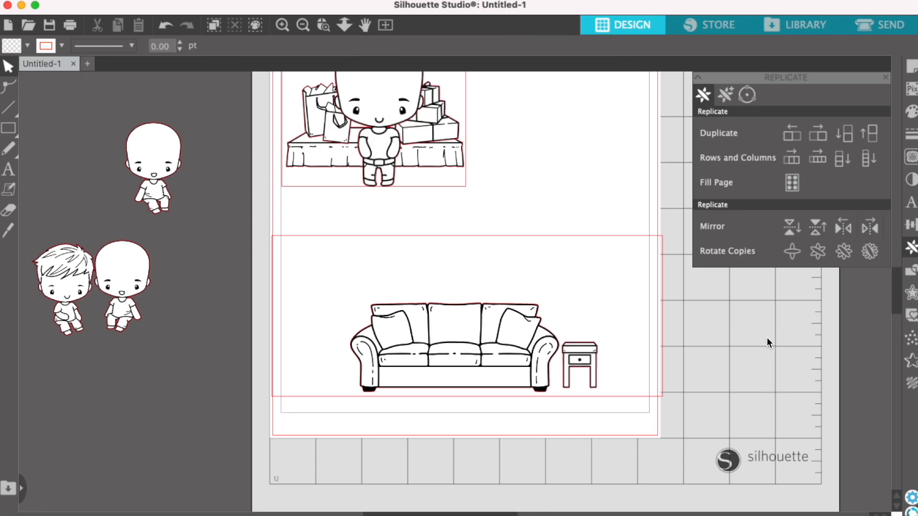
# Examine the BAL-all.png overview image and the Build-a-Livingroom folder for the furniture pieces available
pyautogui.hscroll(1, 257, 405)
pyautogui.click(40, 515)
pyautogui.scroll(5, 581, 287)
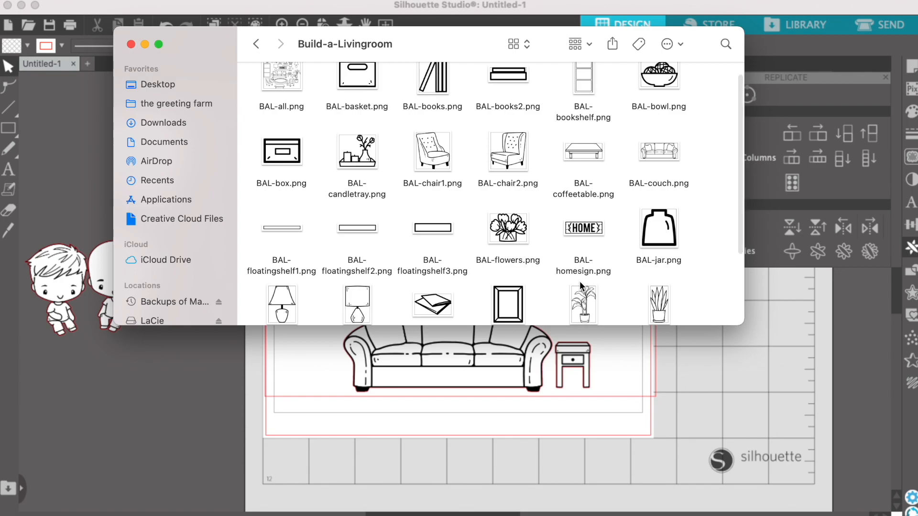
pyautogui.scroll(1, 581, 285)
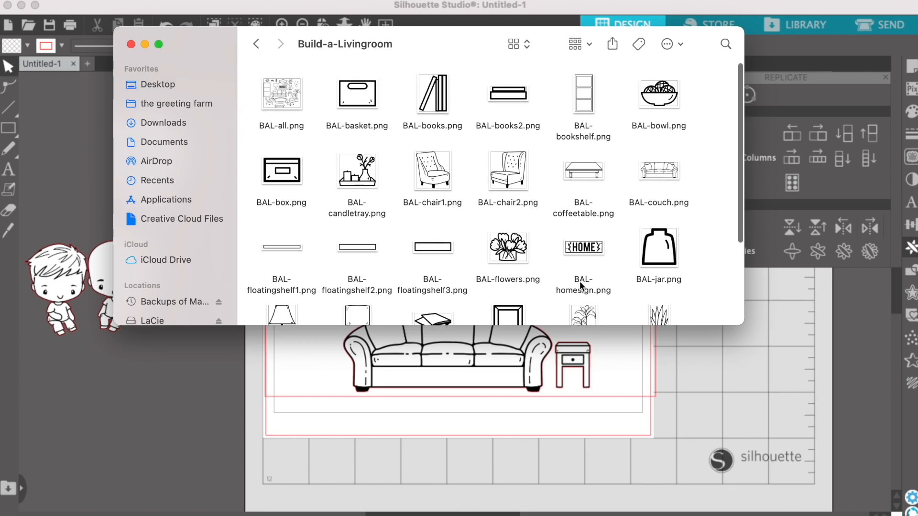
pyautogui.doubleClick(293, 101)
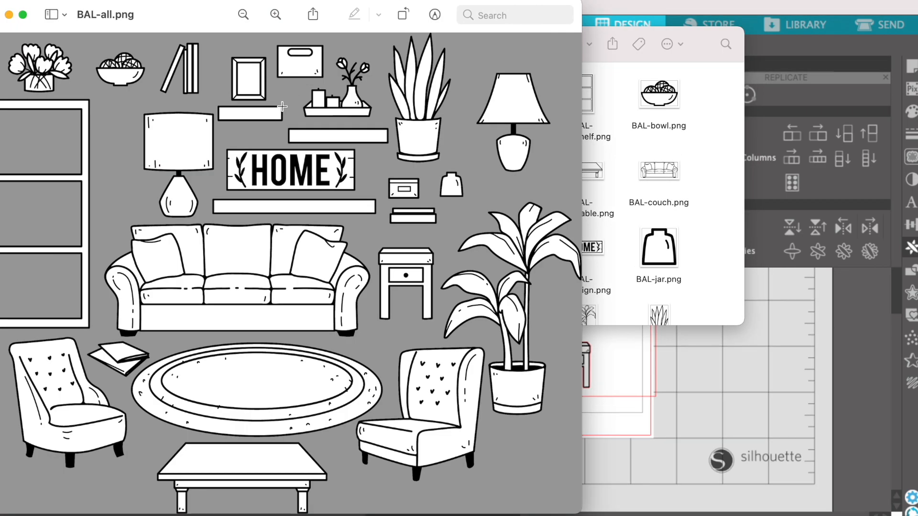
pyautogui.click(6, 16)
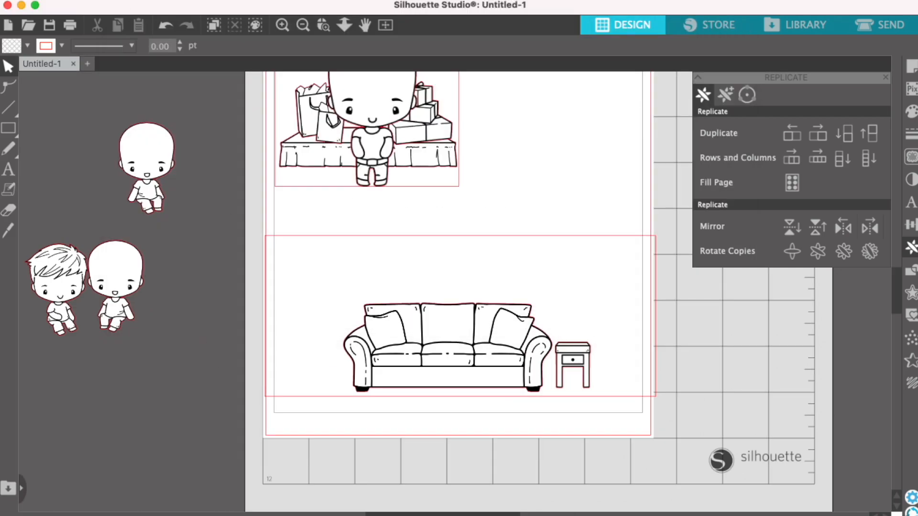
pyautogui.click(690, 515)
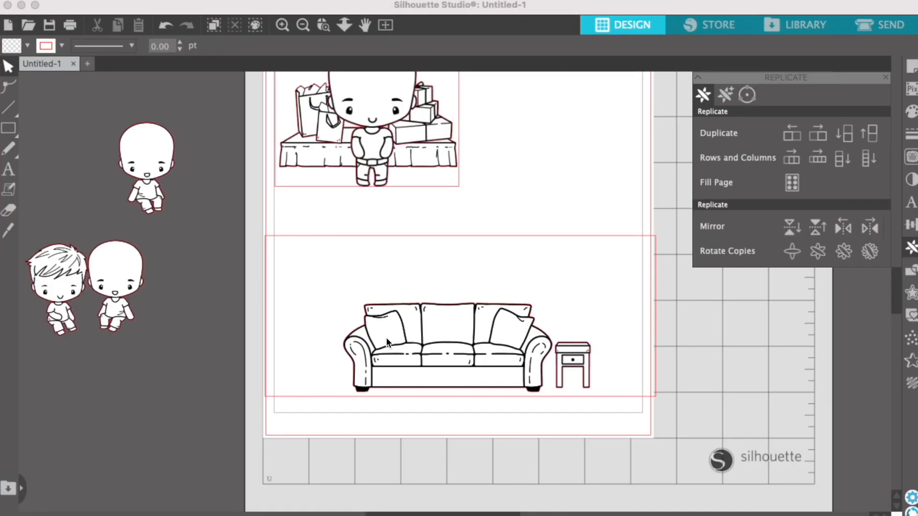
pyautogui.click(40, 515)
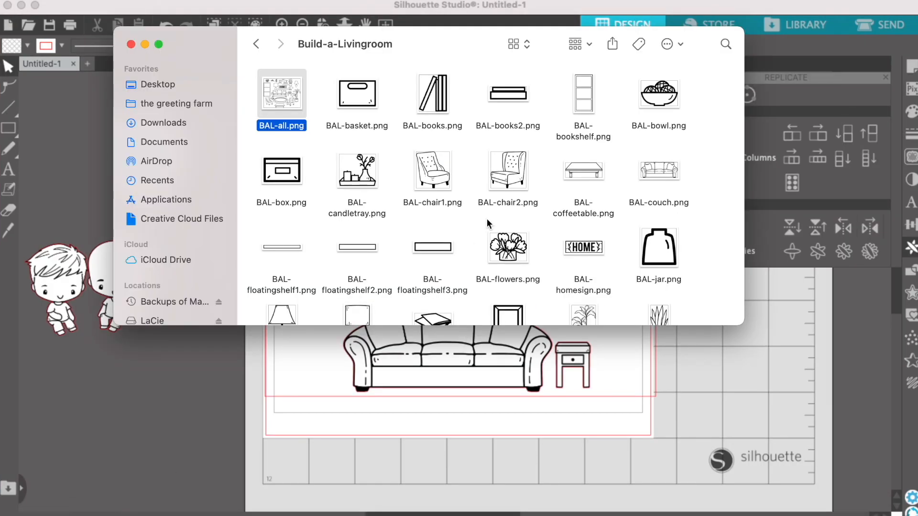
pyautogui.scroll(-5, 487, 223)
pyautogui.click(592, 351)
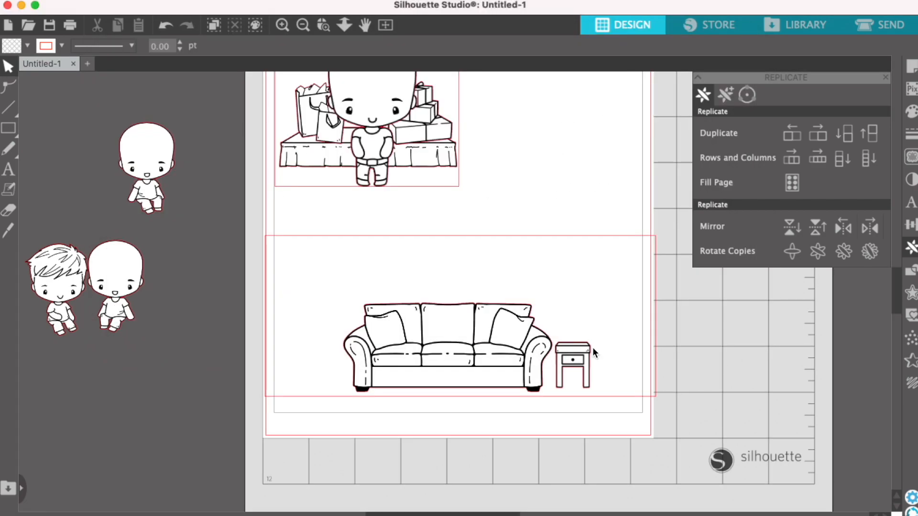
# Move the couch over to the two seated characters and send it behind them, parking the side table below the page
pyautogui.moveTo(428, 316); pyautogui.dragTo(123, 371)
pyautogui.moveTo(570, 355); pyautogui.dragTo(369, 451)
pyautogui.moveTo(43, 258); pyautogui.dragTo(107, 371)
pyautogui.rightClick(167, 400)
pyautogui.click(203, 478)
# Seat the haired and bald characters side by side on the couch and place the arrangement in the lower outline rectangle
pyautogui.moveTo(147, 336); pyautogui.dragTo(170, 308)
pyautogui.click(334, 404)
pyautogui.moveTo(129, 365); pyautogui.dragTo(105, 363)
pyautogui.moveTo(119, 277); pyautogui.dragTo(174, 365)
pyautogui.moveTo(197, 323); pyautogui.dragTo(210, 305)
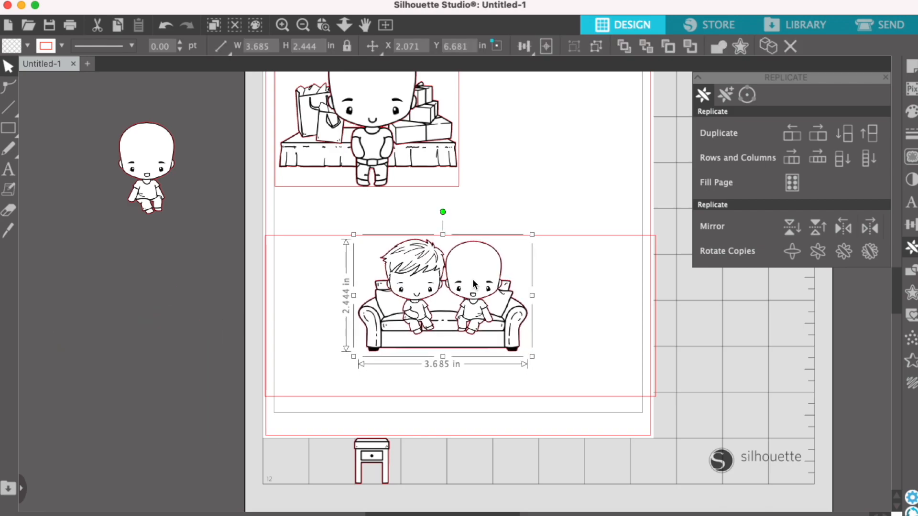
# Move the side table next to the couch and duplicate it so that one stands at each end
pyautogui.moveTo(384, 454); pyautogui.dragTo(343, 314)
pyautogui.click(791, 134)
pyautogui.click(716, 364)
# Add BAL-lamp2.png to the design, scale it down and stand it on the side table right of the couch
pyautogui.click(40, 515)
pyautogui.scroll(-5, 401, 216)
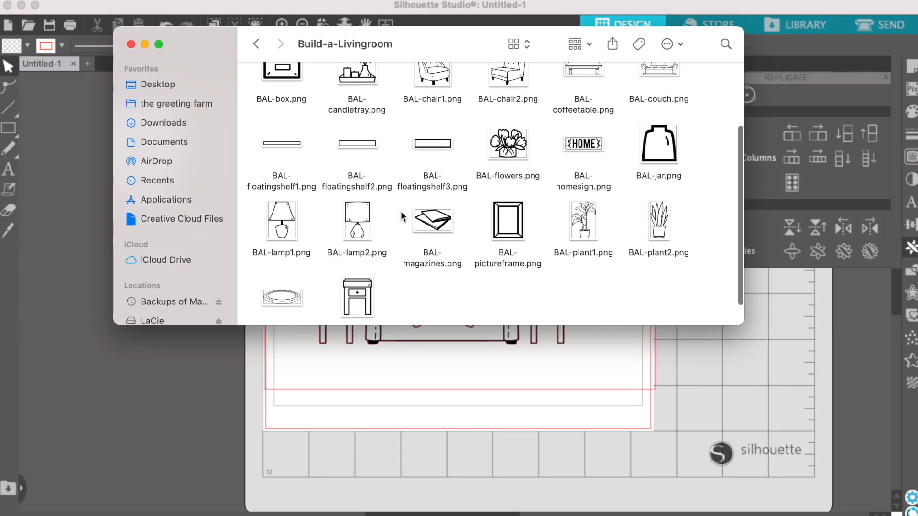
pyautogui.moveTo(357, 219); pyautogui.dragTo(686, 384)
pyautogui.click(685, 386)
pyautogui.moveTo(744, 334); pyautogui.dragTo(181, 281)
pyautogui.moveTo(261, 162); pyautogui.dragTo(117, 373)
pyautogui.moveTo(84, 399); pyautogui.dragTo(564, 238)
# Place a copy of the lamp on the side table at the left end of the couch
pyautogui.moveTo(544, 262); pyautogui.dragTo(335, 257)
pyautogui.rightClick(551, 259)
pyautogui.click(571, 313)
pyautogui.click(744, 356)
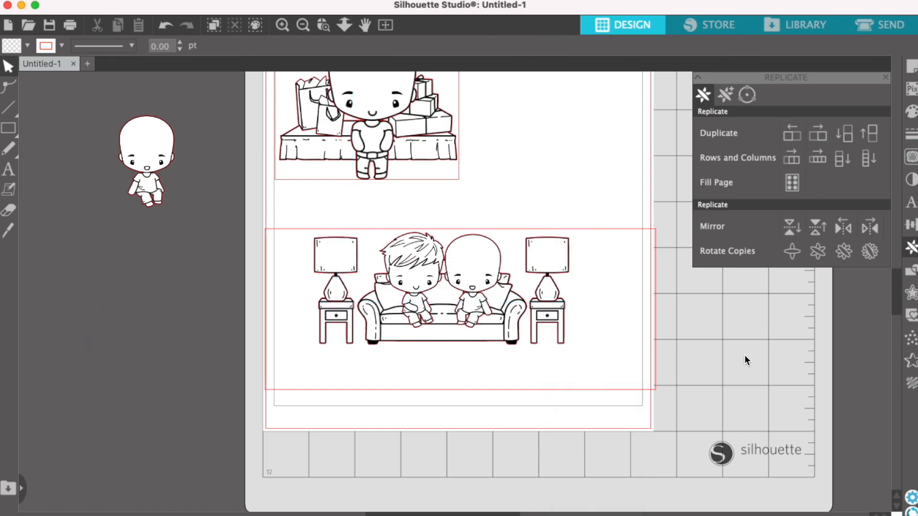
pyautogui.click(41, 510)
pyautogui.scroll(4, 462, 261)
pyautogui.scroll(-2, 461, 260)
pyautogui.scroll(-2, 462, 265)
pyautogui.moveTo(283, 264); pyautogui.dragTo(375, 354)
pyautogui.click(166, 25)
# Add BAL-rug.png to the design and scale the oval rug down to roughly the couch's width
pyautogui.click(40, 514)
pyautogui.moveTo(282, 265); pyautogui.dragTo(128, 404)
pyautogui.moveTo(498, 256); pyautogui.dragTo(170, 379)
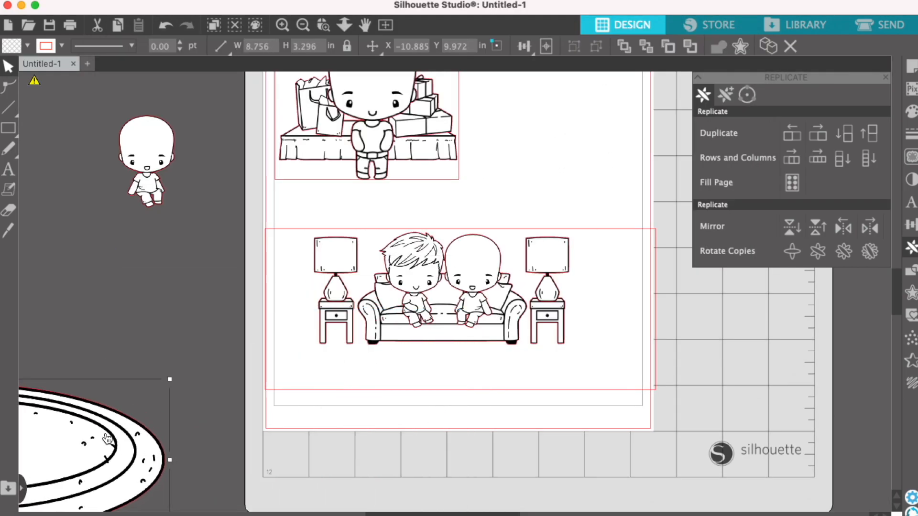
pyautogui.moveTo(109, 439); pyautogui.dragTo(581, 378)
pyautogui.moveTo(642, 320); pyautogui.dragTo(388, 399)
# Place the rug under the front of the couch, send it to the back and fine-tune its size
pyautogui.moveTo(306, 452); pyautogui.dragTo(466, 364)
pyautogui.rightClick(473, 367)
pyautogui.click(504, 475)
pyautogui.moveTo(519, 383); pyautogui.dragTo(527, 387)
pyautogui.moveTo(366, 352); pyautogui.dragTo(355, 353)
# Add BAL-coffeetable.png to the design and scale it down to about 4 in wide
pyautogui.press('super+Tab')
pyautogui.scroll(5, 455, 244)
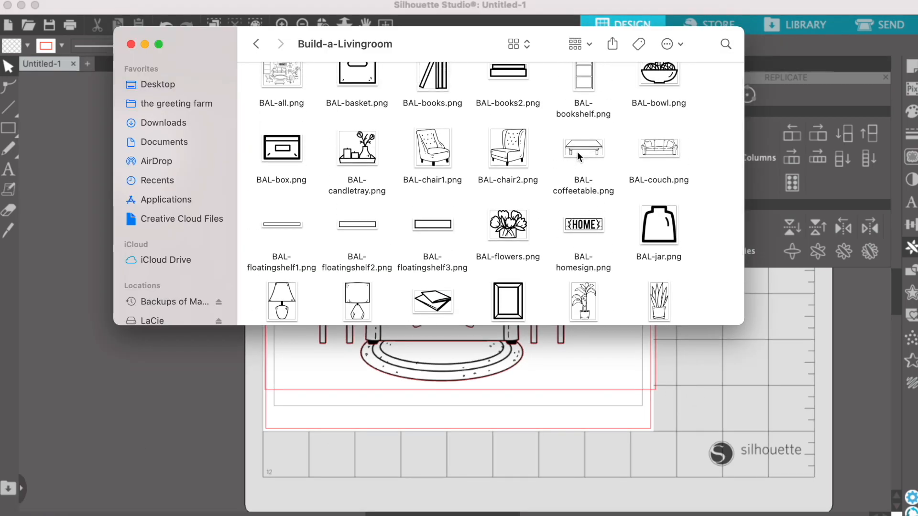
pyautogui.moveTo(579, 156); pyautogui.dragTo(709, 383)
pyautogui.click(709, 383)
pyautogui.click(709, 383)
pyautogui.moveTo(479, 262); pyautogui.dragTo(776, 386)
pyautogui.moveTo(846, 420); pyautogui.dragTo(429, 378)
pyautogui.moveTo(579, 343); pyautogui.dragTo(545, 358)
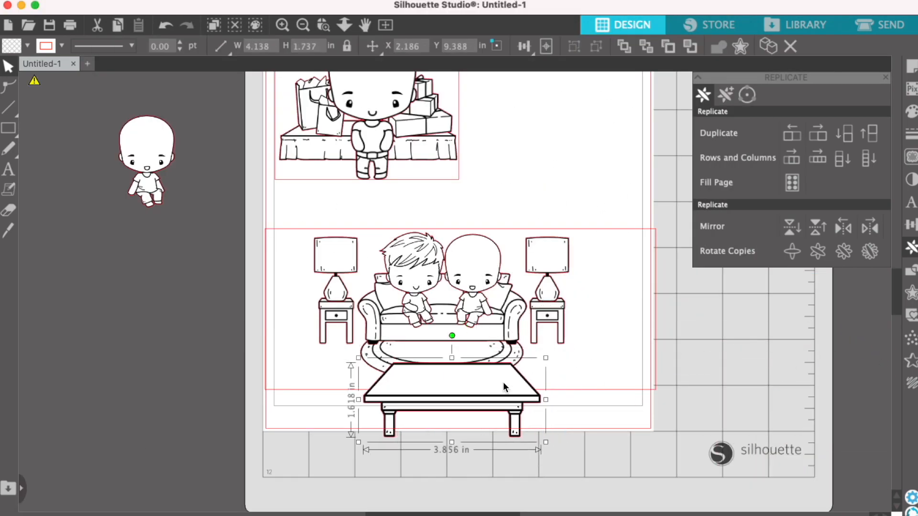
# Shrink the coffee table further and center it on the rug in front of the couch
pyautogui.moveTo(503, 382); pyautogui.dragTo(491, 381)
pyautogui.moveTo(454, 404); pyautogui.dragTo(476, 342)
pyautogui.moveTo(512, 382); pyautogui.dragTo(491, 372)
pyautogui.click(521, 361)
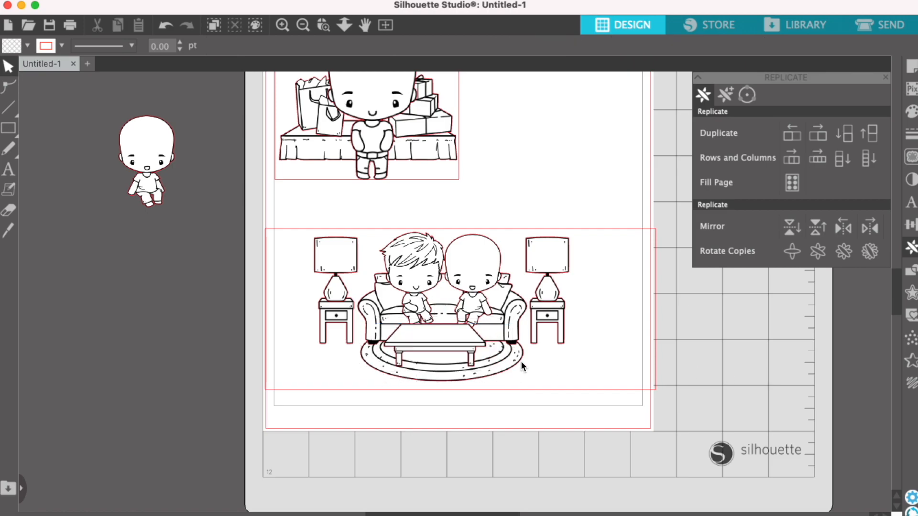
pyautogui.moveTo(442, 336); pyautogui.dragTo(449, 343)
pyautogui.click(717, 357)
# Shift the outline rectangle around the living room scene slightly left and up
pyautogui.click(40, 515)
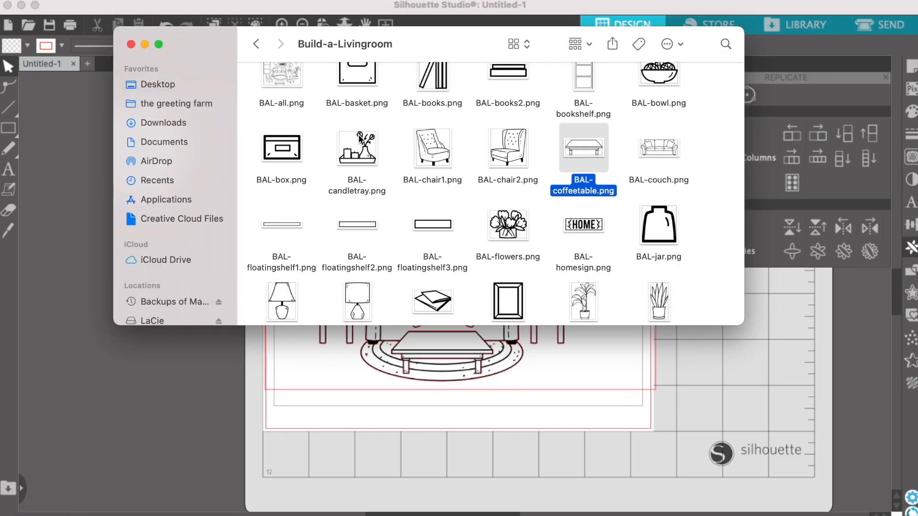
pyautogui.scroll(-5, 360, 138)
pyautogui.click(739, 309)
pyautogui.click(782, 323)
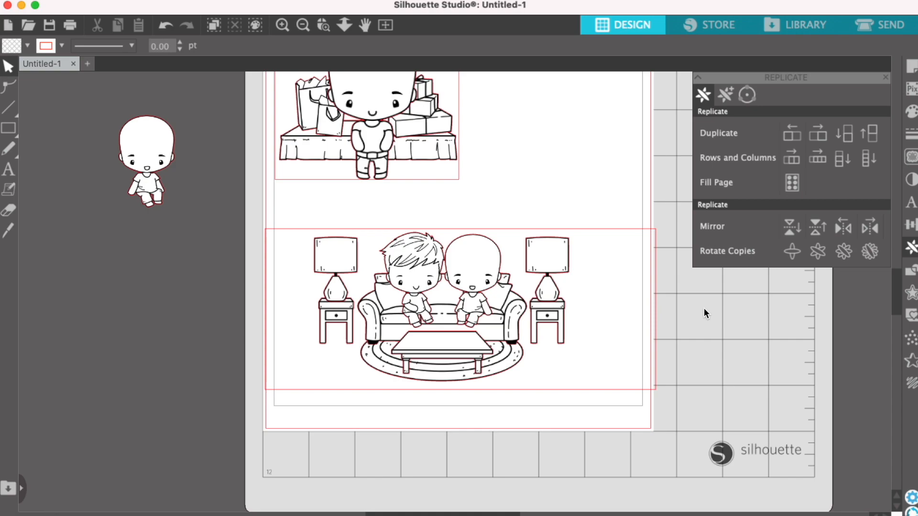
pyautogui.moveTo(654, 331); pyautogui.dragTo(635, 323)
pyautogui.click(716, 339)
pyautogui.click(40, 515)
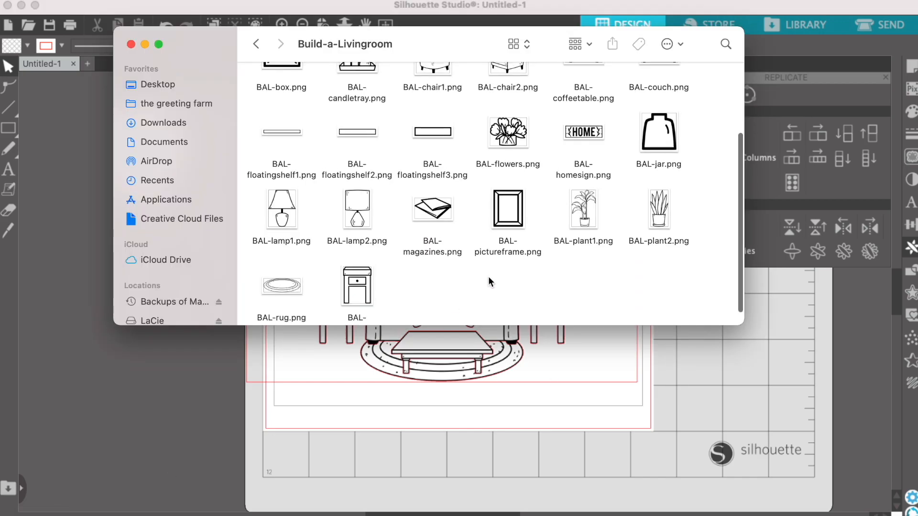
pyautogui.scroll(5, 489, 281)
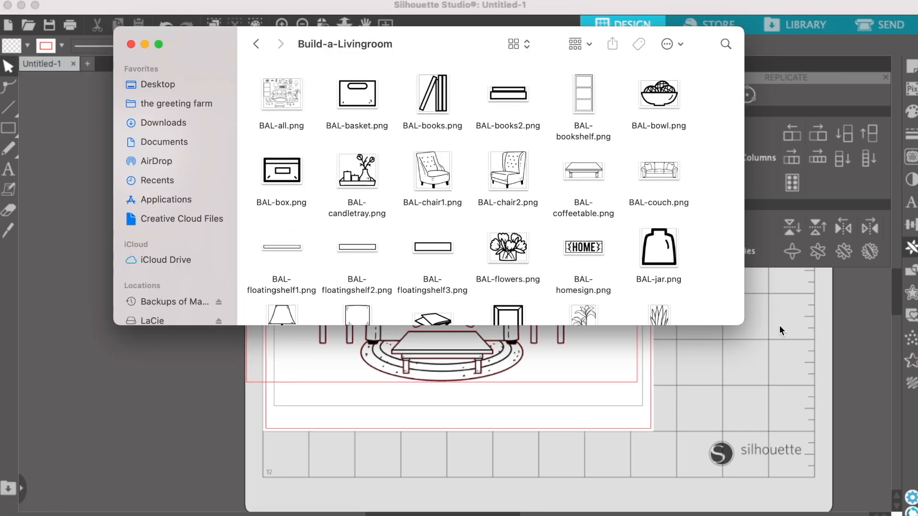
pyautogui.scroll(-5, 581, 265)
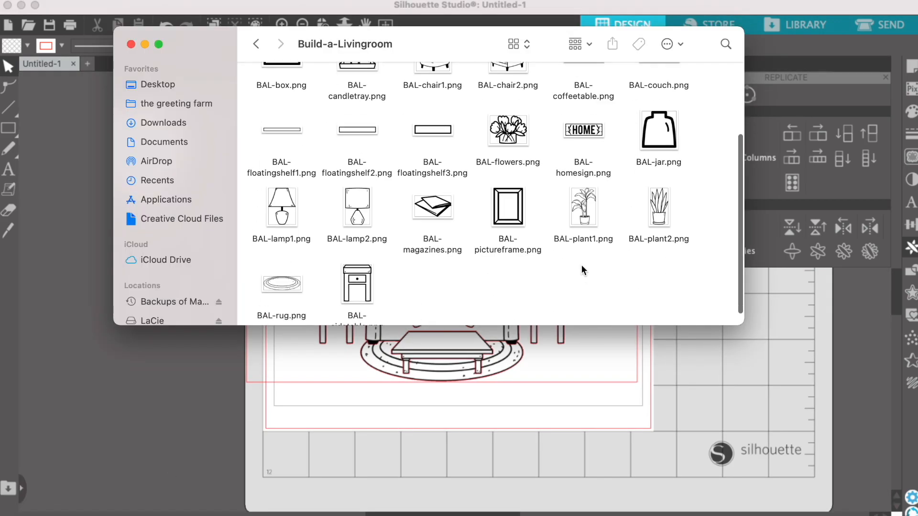
pyautogui.click(734, 343)
# Add the cut cake image from the Birthday-Party folder, scaled down and placed on the coffee table
pyautogui.click(39, 515)
pyautogui.click(177, 103)
pyautogui.doubleClick(526, 100)
pyautogui.scroll(-5, 506, 191)
pyautogui.scroll(6, 509, 191)
pyautogui.moveTo(517, 196); pyautogui.dragTo(633, 386)
pyautogui.moveTo(583, 469); pyautogui.dragTo(470, 335)
pyautogui.click(701, 366)
# Try adding BP-presents2.png to the coffee table at a reduced size
pyautogui.click(40, 515)
pyautogui.scroll(-6, 385, 202)
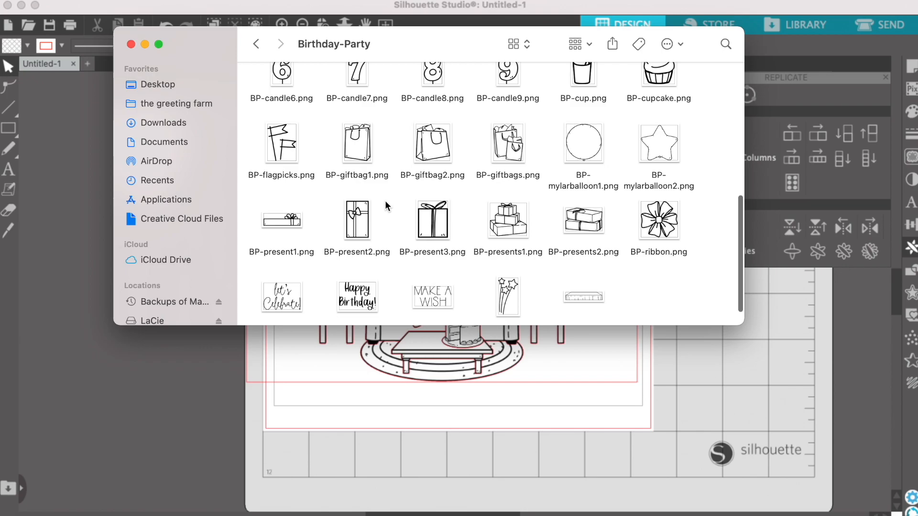
pyautogui.moveTo(586, 221); pyautogui.dragTo(738, 425)
pyautogui.click(503, 462)
pyautogui.click(706, 337)
pyautogui.moveTo(576, 314); pyautogui.dragTo(774, 442)
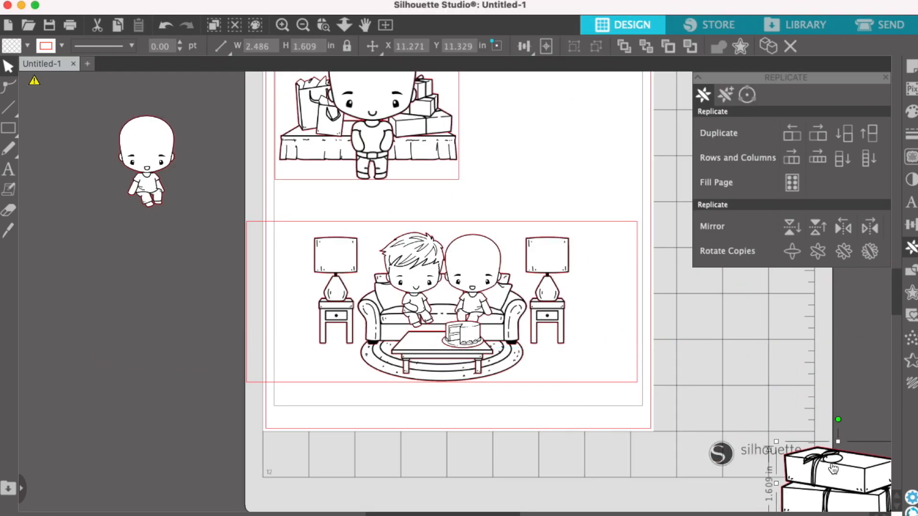
pyautogui.moveTo(831, 471); pyautogui.dragTo(659, 318)
pyautogui.moveTo(602, 290); pyautogui.dragTo(675, 316)
pyautogui.moveTo(699, 351); pyautogui.dragTo(408, 342)
# Delete the stacked presents from the coffee table
pyautogui.click(480, 358)
pyautogui.click(418, 339)
pyautogui.click(501, 348)
pyautogui.click(471, 341)
pyautogui.click(501, 347)
pyautogui.click(419, 336)
pyautogui.press('Delete')
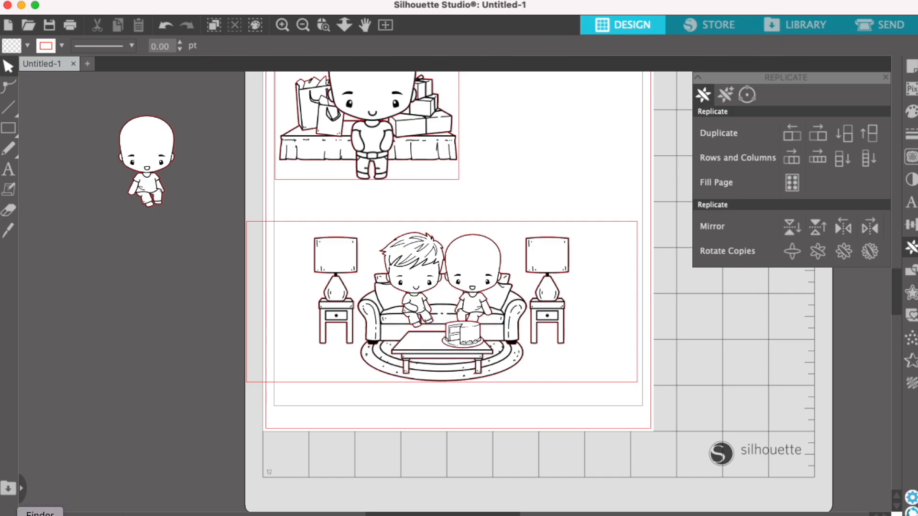
# Add BP-giftbag1.png and BP-giftbag2.png to the design, scaling the wider bag down and placing it on the rug beside the coffee table
pyautogui.click(40, 515)
pyautogui.moveTo(366, 141); pyautogui.dragTo(197, 279)
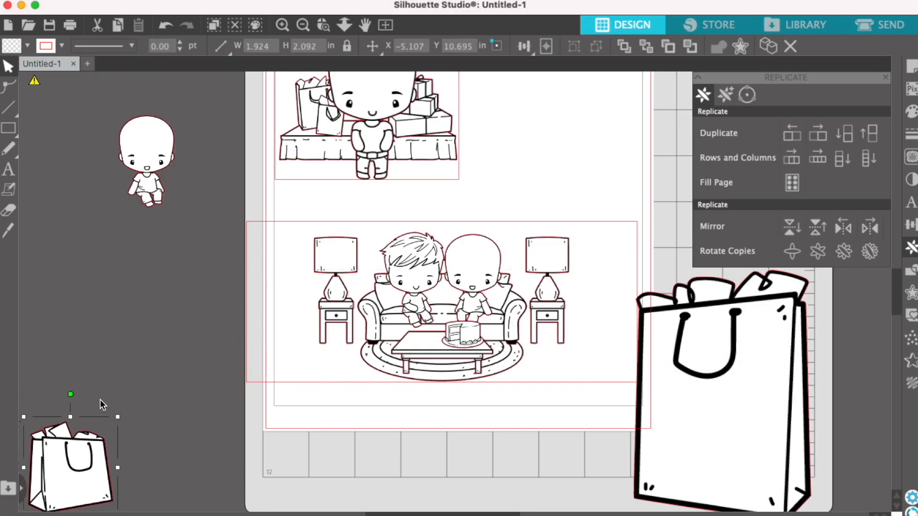
pyautogui.moveTo(50, 495); pyautogui.dragTo(387, 349)
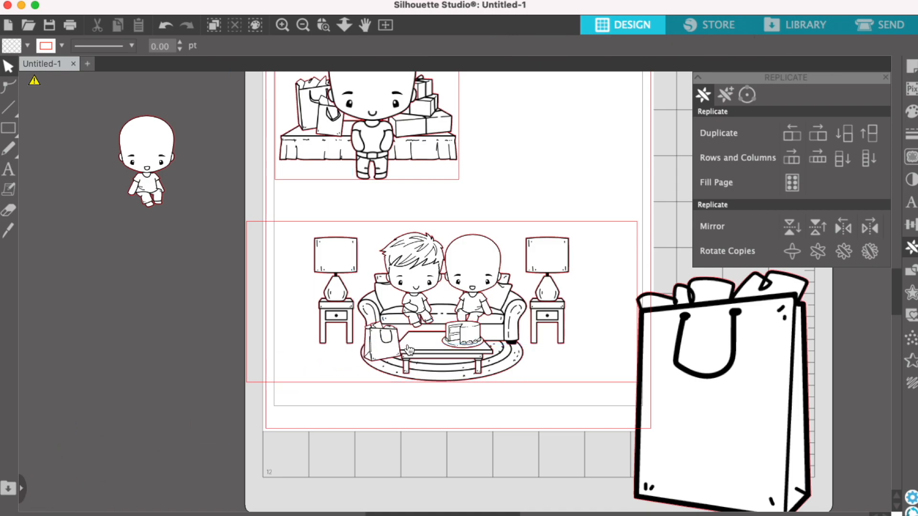
# Adjust the small gift bag's position and stacking order where it overlaps the coffee table
pyautogui.rightClick(406, 350)
pyautogui.click(435, 492)
pyautogui.click(382, 342)
pyautogui.rightClick(391, 341)
pyautogui.click(429, 515)
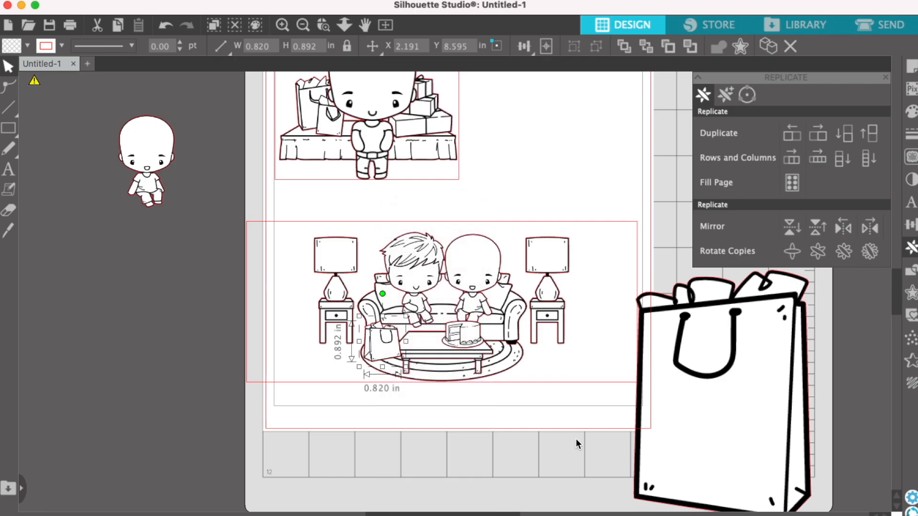
pyautogui.click(575, 442)
pyautogui.moveTo(383, 346); pyautogui.dragTo(397, 347)
pyautogui.rightClick(398, 347)
pyautogui.click(440, 515)
pyautogui.rightClick(399, 348)
pyautogui.click(442, 475)
# Shrink the small gift bag and set it on the rug just left of the coffee table
pyautogui.moveTo(395, 342)
pyautogui.mouseDown()
pyautogui.moveTo(384, 345)
pyautogui.moveTo(391, 328)
pyautogui.mouseUp()
pyautogui.moveTo(368, 353); pyautogui.dragTo(373, 348)
pyautogui.click(787, 349)
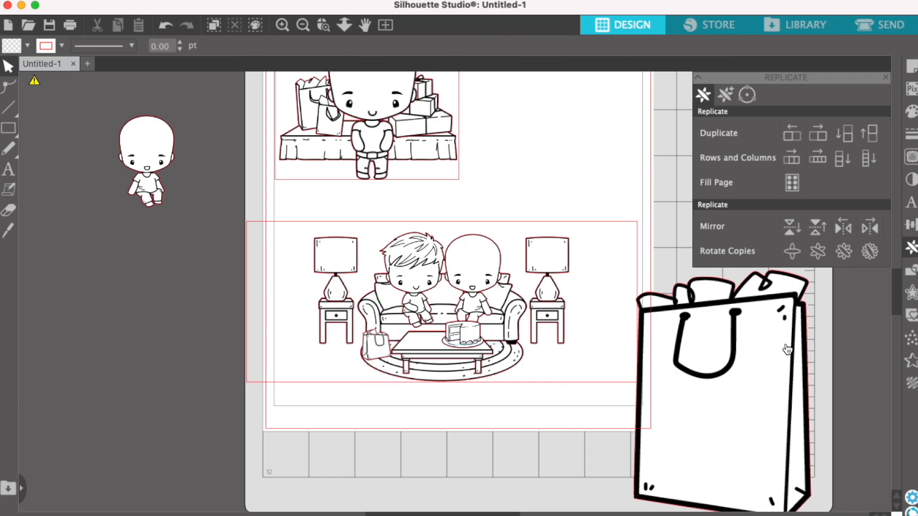
# Shrink the oversized gift bag and place it on the rug at the coffee table's right end
pyautogui.moveTo(627, 265); pyautogui.dragTo(773, 442)
pyautogui.moveTo(780, 466); pyautogui.dragTo(452, 328)
pyautogui.click(717, 363)
pyautogui.click(566, 358)
pyautogui.click(704, 367)
# Add a cake slice stamp to the design and scale it down beside the page
pyautogui.click(206, 406)
pyautogui.click(86, 515)
pyautogui.scroll(5, 550, 290)
pyautogui.scroll(2, 549, 290)
pyautogui.moveTo(598, 112); pyautogui.dragTo(683, 454)
pyautogui.moveTo(455, 321); pyautogui.dragTo(463, 321)
pyautogui.click(578, 411)
pyautogui.click(659, 471)
# Make a mirrored copy of the cake slice and spread the two slices out beside the page
pyautogui.click(871, 228)
pyautogui.click(746, 382)
pyautogui.moveTo(691, 467); pyautogui.dragTo(788, 366)
pyautogui.click(807, 376)
pyautogui.moveTo(655, 466); pyautogui.dragTo(754, 451)
pyautogui.click(795, 395)
# Try a cake slice on the coffee table, return it beside the page, and centre the cake on the table
pyautogui.moveTo(791, 368); pyautogui.dragTo(456, 327)
pyautogui.click(684, 382)
pyautogui.moveTo(417, 329); pyautogui.dragTo(806, 400)
pyautogui.click(746, 392)
pyautogui.moveTo(454, 326); pyautogui.dragTo(446, 325)
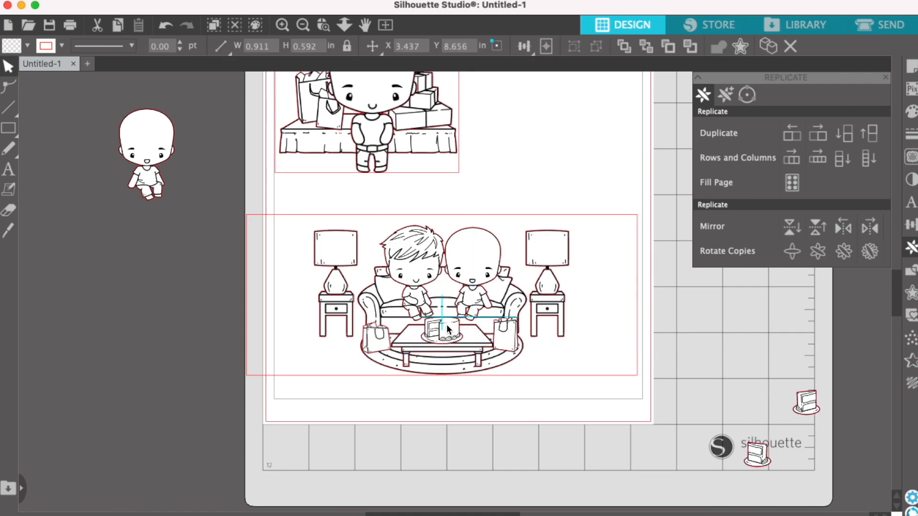
# Add the number 1 candle stamp, scale it down and place it on top of the cake
pyautogui.click(721, 352)
pyautogui.click(40, 500)
pyautogui.moveTo(354, 188); pyautogui.dragTo(449, 316)
pyautogui.click(664, 325)
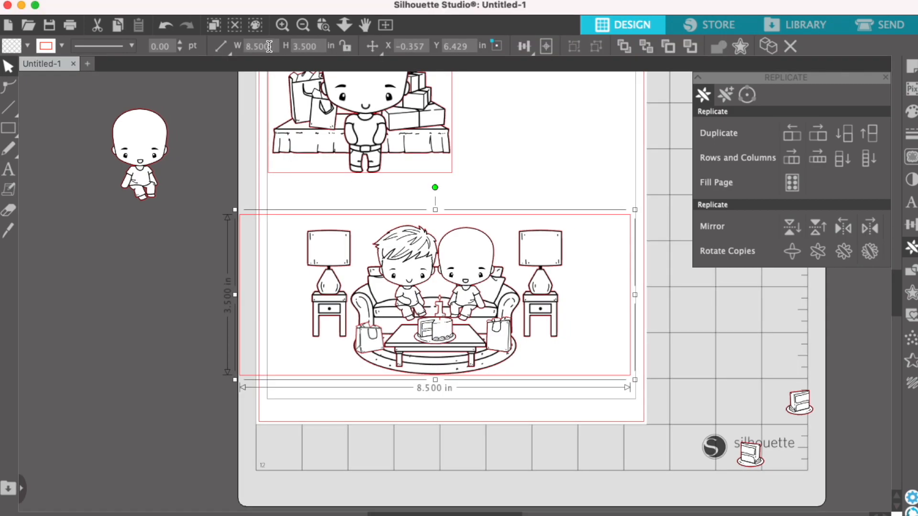
# Resize the rectangular frame around the living room scene to 5.5 in wide and 4.25 in high
pyautogui.moveTo(268, 46); pyautogui.dragTo(229, 46)
pyautogui.write('5.')
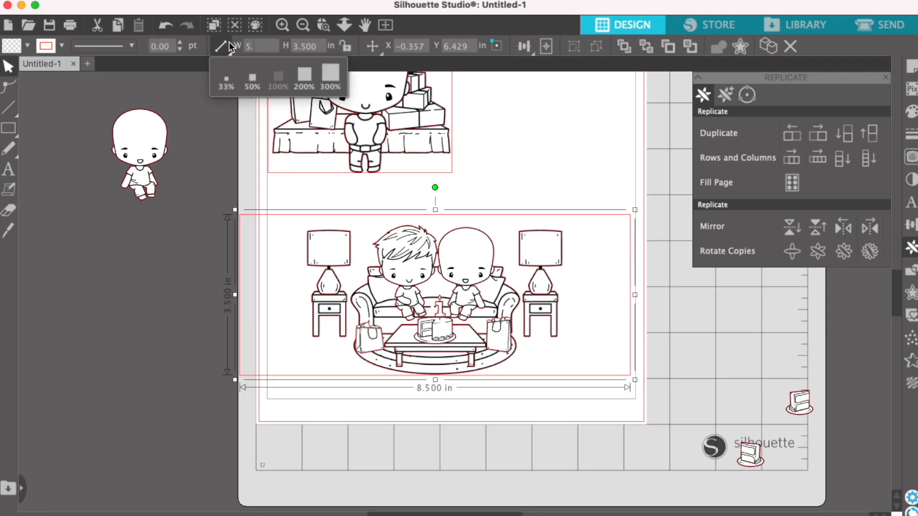
pyautogui.write('54.25')
pyautogui.press('Return')
pyautogui.click(663, 239)
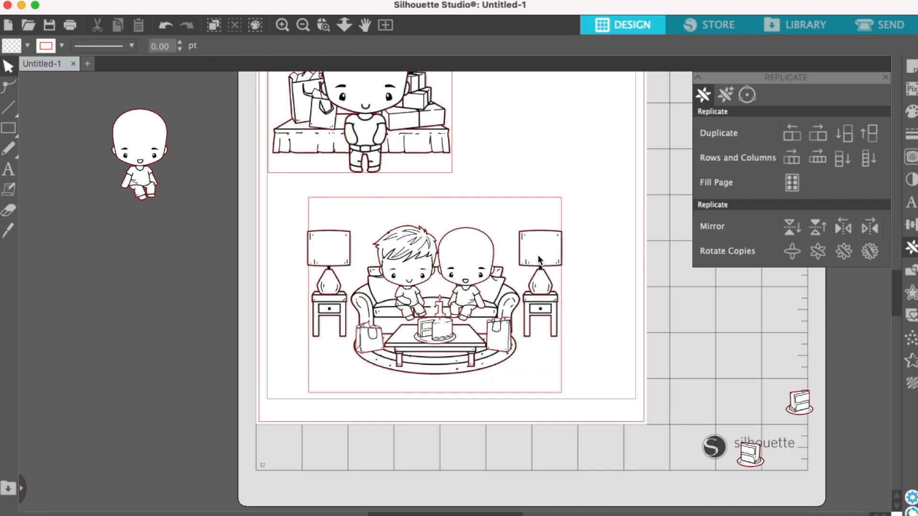
# Shrink the living room scene slightly to fit inside the frame and move the lower cake slice next to the other
pyautogui.click(537, 257)
pyautogui.moveTo(566, 222); pyautogui.dragTo(543, 244)
pyautogui.click(597, 249)
pyautogui.moveTo(750, 455); pyautogui.dragTo(830, 414)
# Centre the living room scene and the rectangular frame on each other
pyautogui.moveTo(600, 368); pyautogui.dragTo(488, 337)
pyautogui.click(910, 224)
pyautogui.click(831, 133)
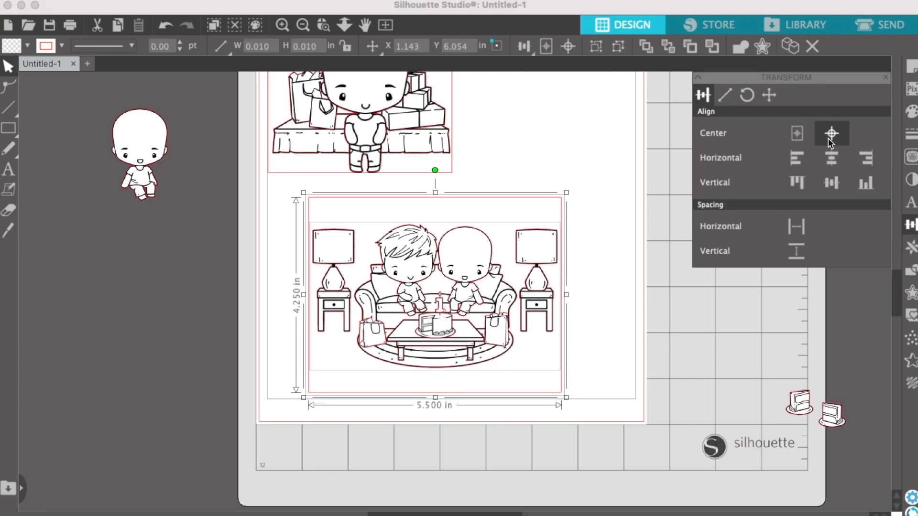
pyautogui.click(592, 267)
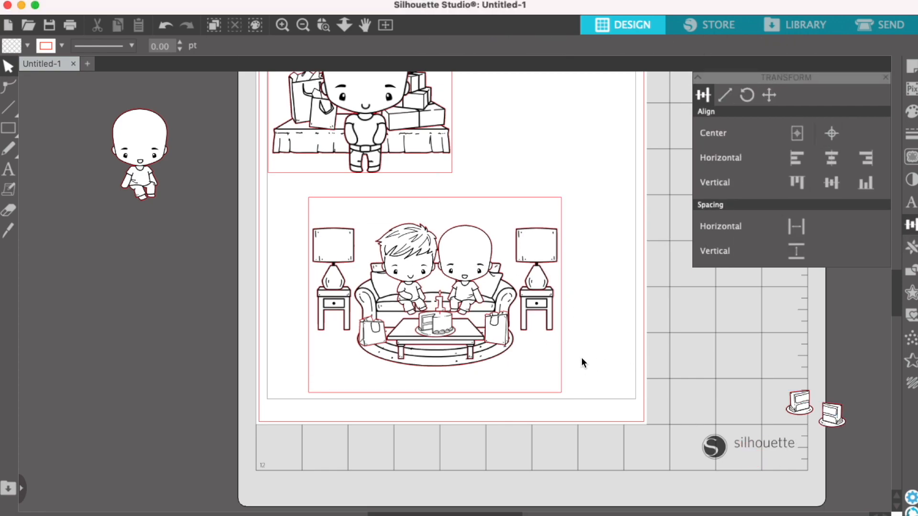
# Regroup the elements of the living room scene inside the frame
pyautogui.rightClick(436, 368)
pyautogui.click(478, 420)
pyautogui.click(666, 385)
pyautogui.moveTo(530, 319); pyautogui.dragTo(336, 259)
pyautogui.rightClick(337, 259)
pyautogui.click(375, 399)
pyautogui.click(580, 376)
# Add the text "Happy Anniversary" to the right of the framed living room scene
pyautogui.scroll(5, 607, 338)
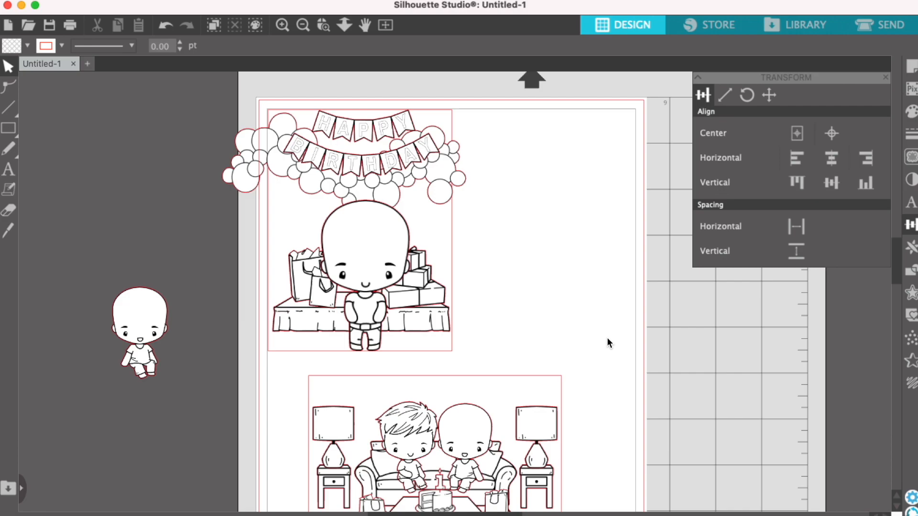
pyautogui.scroll(-5, 607, 338)
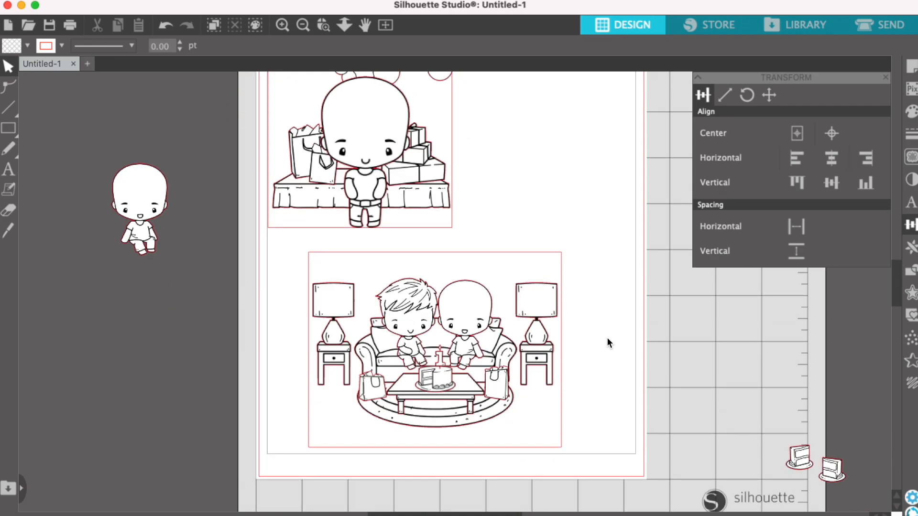
pyautogui.click(9, 169)
pyautogui.click(606, 316)
pyautogui.write('Happ')
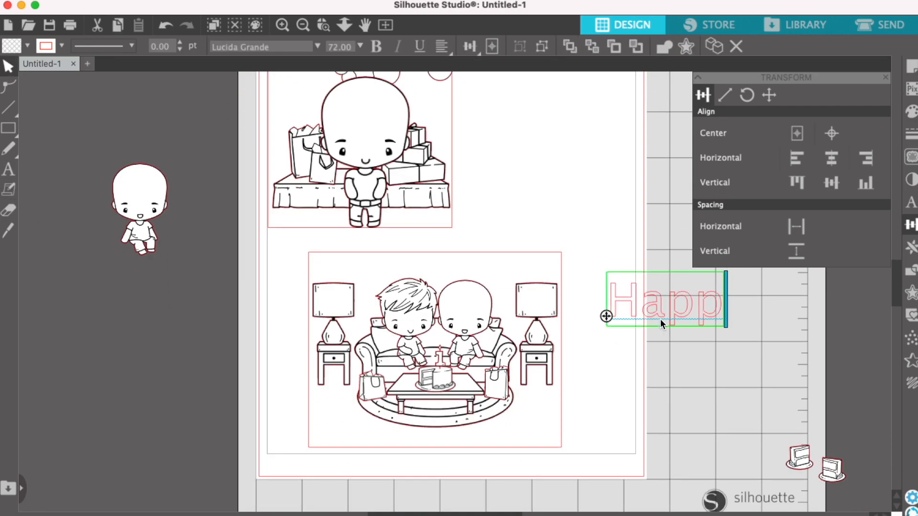
pyautogui.write('y Anniversary')
# Scale the Happy Anniversary text to about 5.87 in wide, move it above the framed scene and colour it black
pyautogui.click(635, 287)
pyautogui.click(639, 293)
pyautogui.moveTo(638, 293); pyautogui.dragTo(252, 266)
pyautogui.moveTo(649, 238); pyautogui.dragTo(501, 257)
pyautogui.moveTo(470, 273); pyautogui.dragTo(596, 229)
pyautogui.click(911, 112)
pyautogui.click(714, 128)
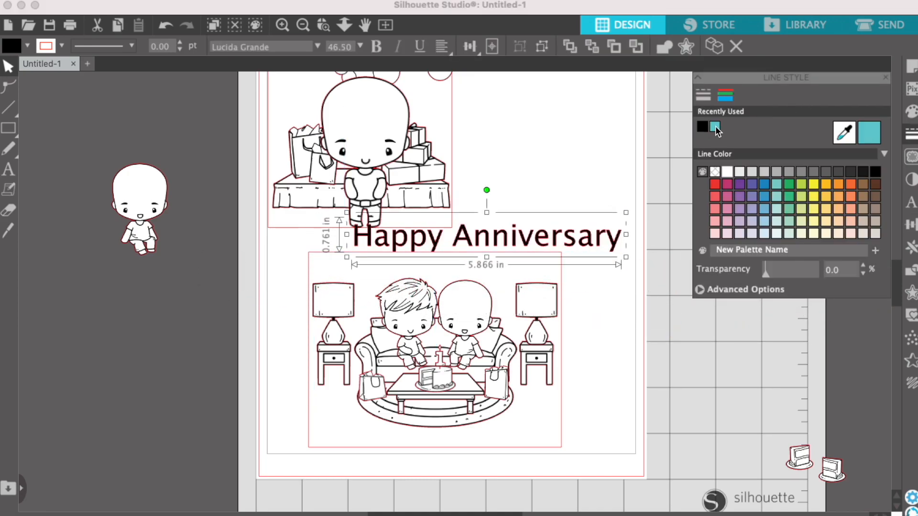
# Set the Happy Anniversary text in the Autumn Moon font and place it below the rug at about 3.5 in wide
pyautogui.click(911, 202)
pyautogui.scroll(10, 788, 219)
pyautogui.scroll(-3, 783, 191)
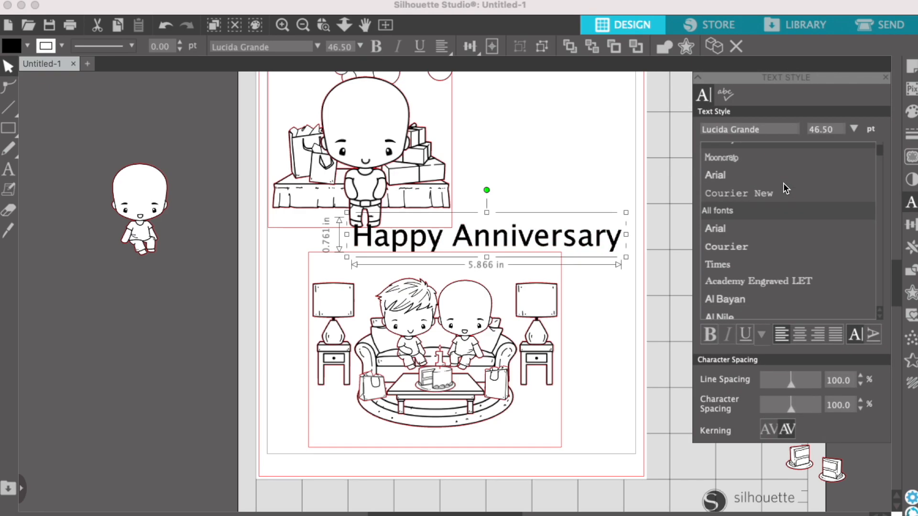
pyautogui.press('Down')
pyautogui.press('Down')
pyautogui.press('Down')
pyautogui.press('Down')
pyautogui.press('Down')
pyautogui.press('Down')
pyautogui.press('Down')
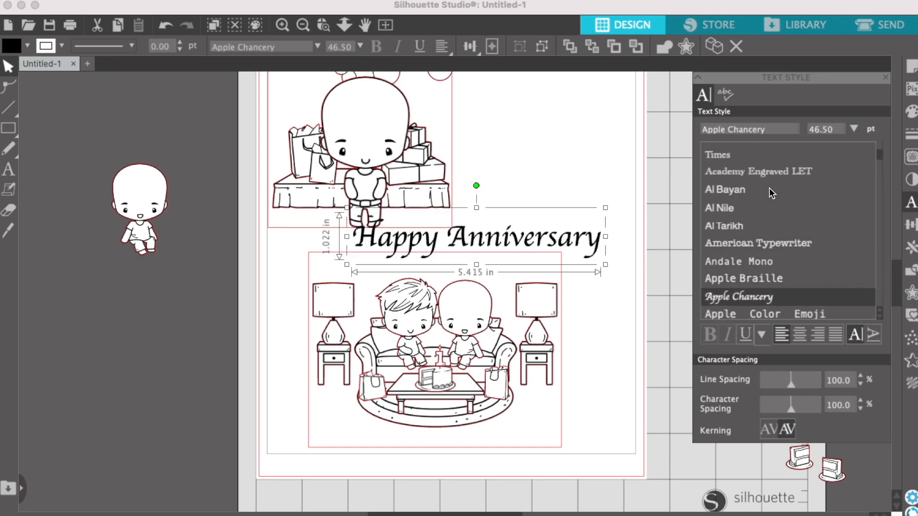
pyautogui.press('Down')
pyautogui.press('Down')
pyautogui.press('Down')
pyautogui.press('Down')
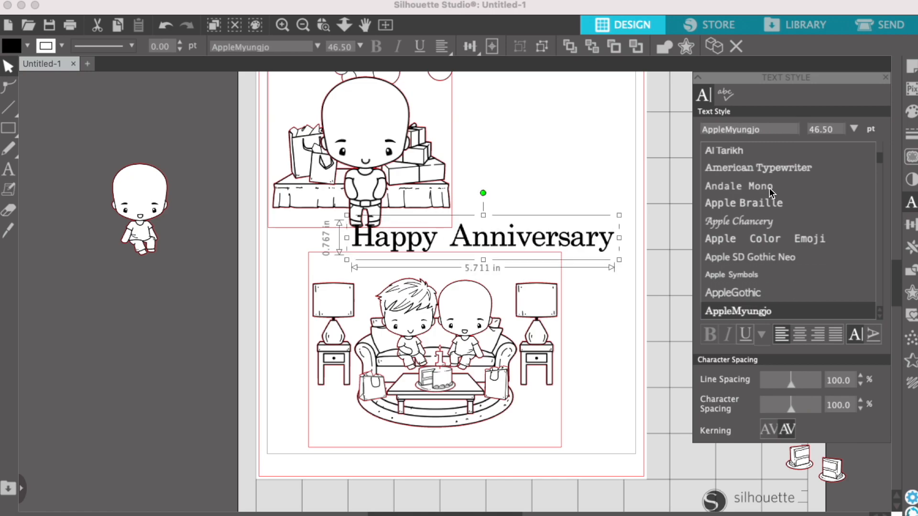
pyautogui.press('Down')
pyautogui.press('Down')
pyautogui.press('Down')
pyautogui.press('Down')
pyautogui.press('Down')
pyautogui.press('Down')
pyautogui.press('Down')
pyautogui.press('Down')
pyautogui.moveTo(490, 239); pyautogui.dragTo(490, 435)
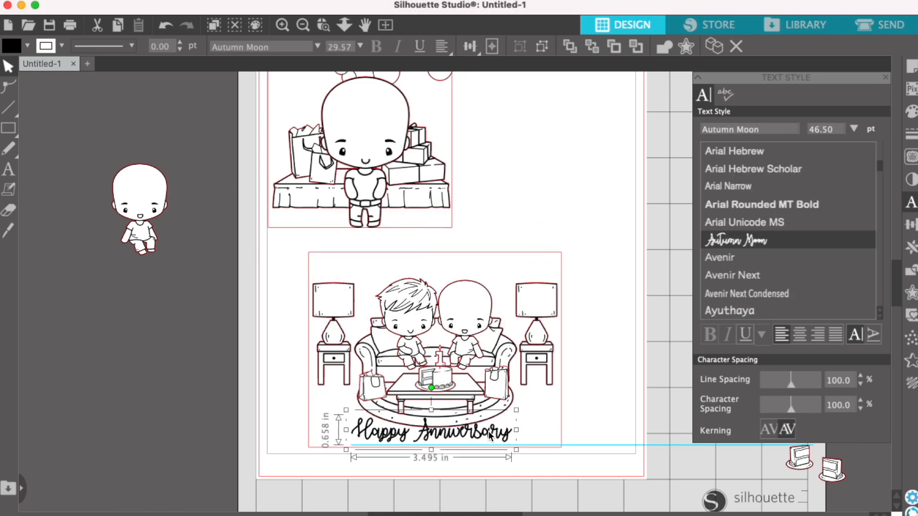
pyautogui.click(602, 423)
# Try the Bluemoon font on the Happy Anniversary text
pyautogui.scroll(20, 806, 228)
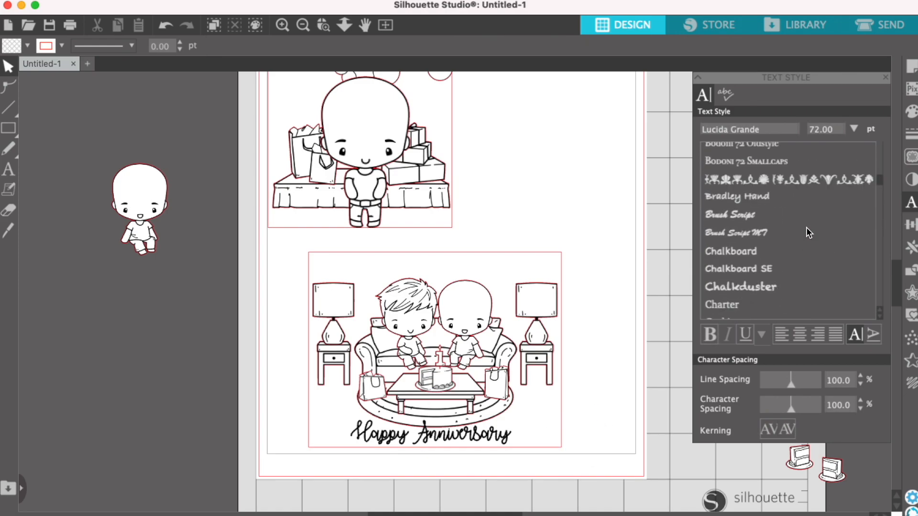
pyautogui.scroll(-15, 779, 234)
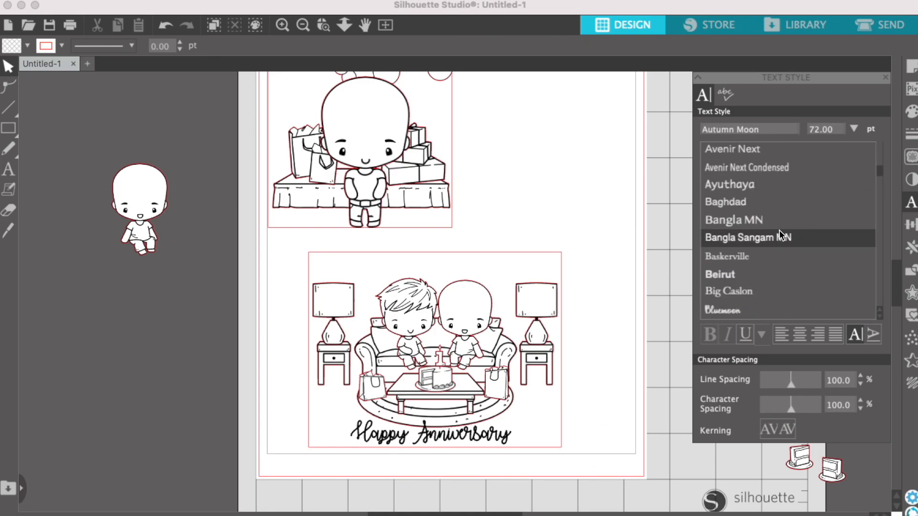
pyautogui.click(768, 230)
pyautogui.click(490, 435)
pyautogui.scroll(-10, 759, 268)
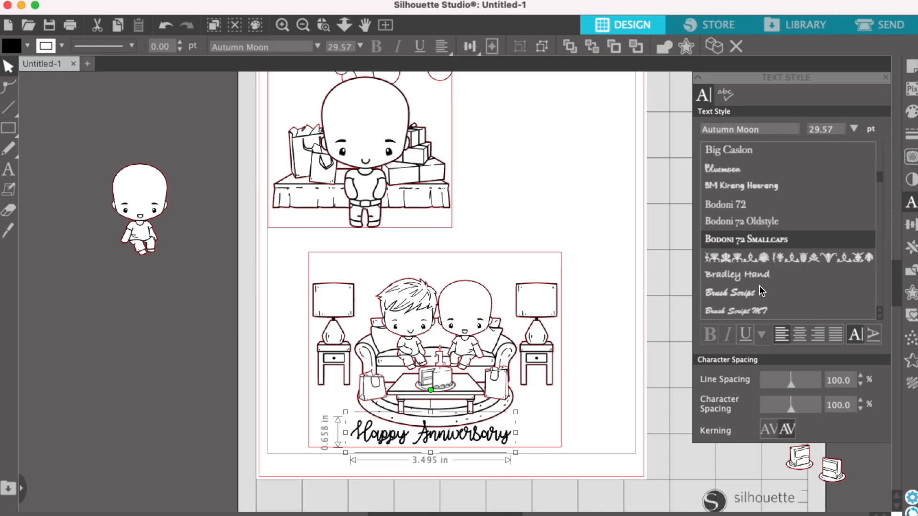
pyautogui.click(732, 171)
pyautogui.scroll(-5, 750, 237)
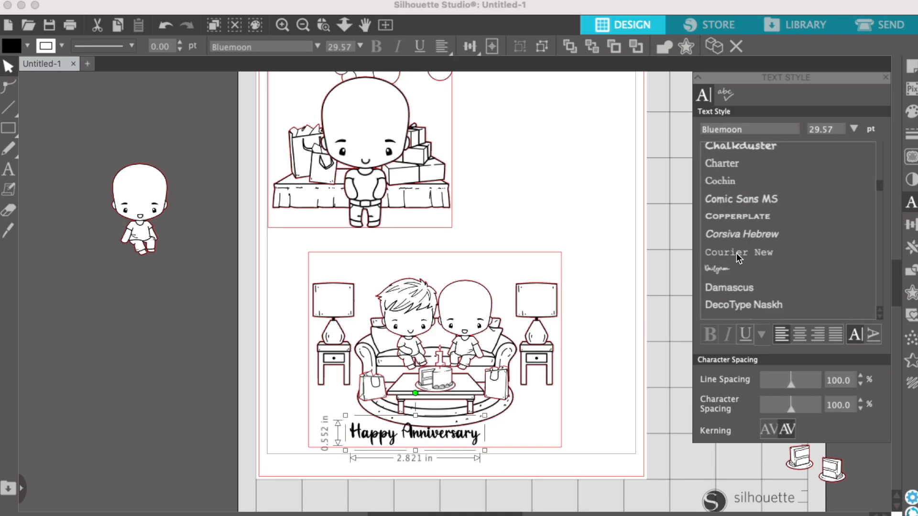
# Try a run of further fonts on the Happy Anniversary text, including Diwan Kufi and Georgia
pyautogui.click(727, 269)
pyautogui.press('Down')
pyautogui.press('Down')
pyautogui.press('Down')
pyautogui.press('Down')
pyautogui.press('Down')
pyautogui.press('Down')
pyautogui.press('Down')
pyautogui.press('Down')
pyautogui.press('Down')
pyautogui.press('Down')
pyautogui.press('Down')
pyautogui.press('Down')
pyautogui.press('Down')
pyautogui.press('Down')
pyautogui.press('Down')
pyautogui.press('Down')
pyautogui.press('Down')
pyautogui.press('Down')
pyautogui.press('Down')
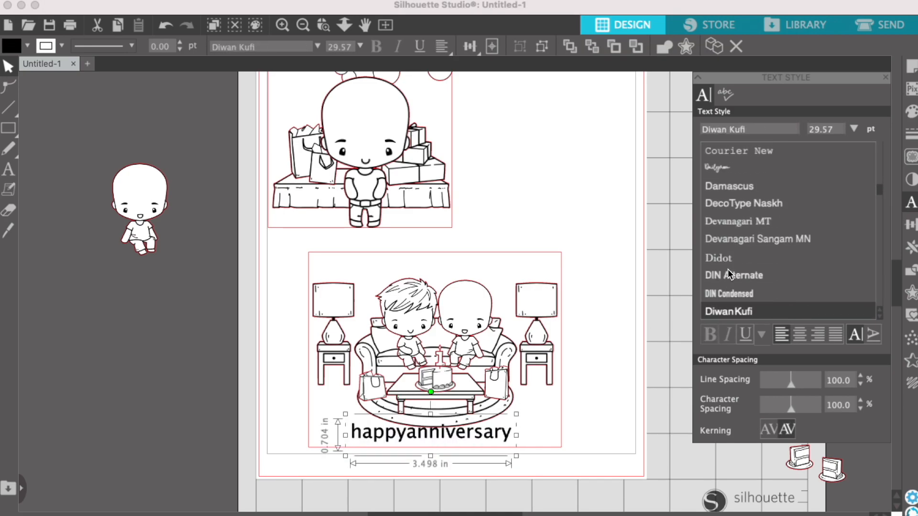
pyautogui.press('Down')
pyautogui.press('Down')
pyautogui.press('Down')
pyautogui.press('Down')
pyautogui.press('Down')
pyautogui.press('Down')
pyautogui.press('Down')
pyautogui.press('Down')
pyautogui.press('Down')
pyautogui.press('Down')
pyautogui.press('Down')
pyautogui.press('Down')
pyautogui.press('Down')
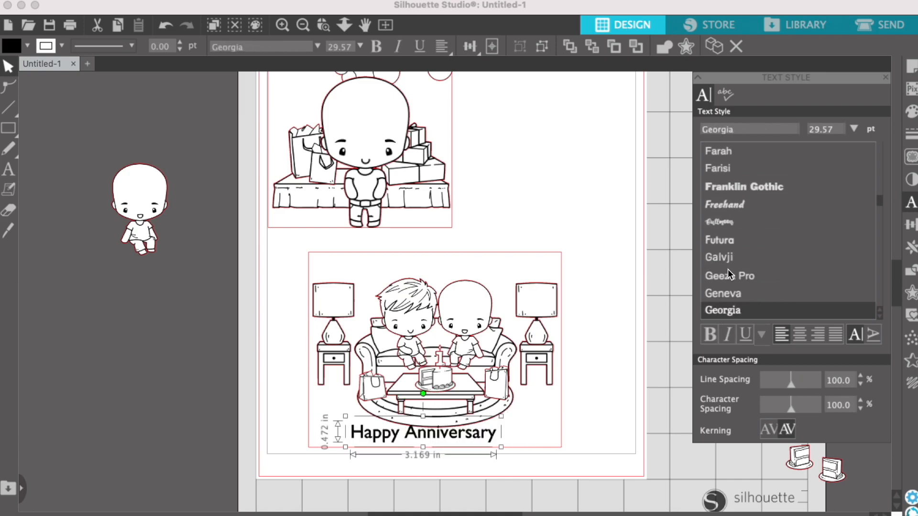
pyautogui.press('Down')
pyautogui.press('Down')
pyautogui.press('Down')
pyautogui.press('Down')
pyautogui.press('Down')
pyautogui.press('Down')
pyautogui.press('Down')
pyautogui.press('Down')
pyautogui.press('Down')
pyautogui.press('Down')
pyautogui.press('Down')
pyautogui.press('Down')
pyautogui.press('Down')
pyautogui.press('Down')
pyautogui.press('Down')
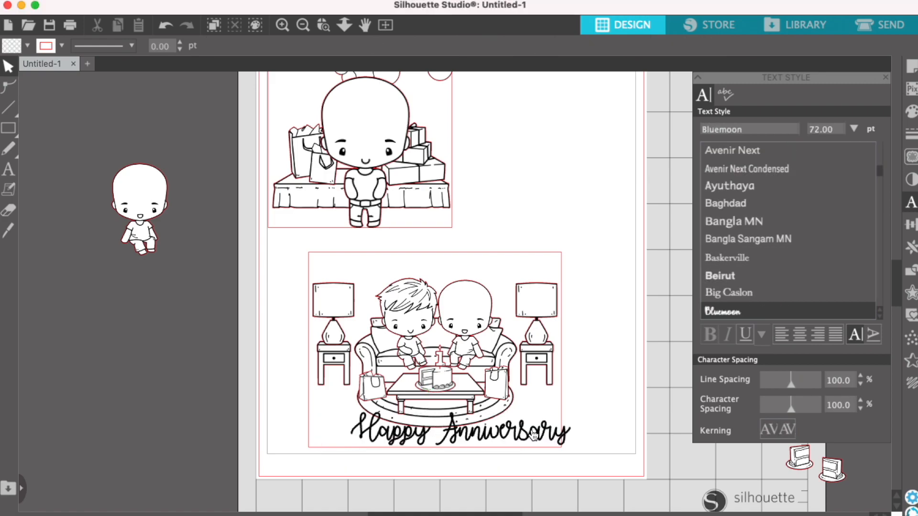
# Move the living room scene up inside the frame, clear of the Happy Anniversary text
pyautogui.click(624, 409)
pyautogui.click(455, 421)
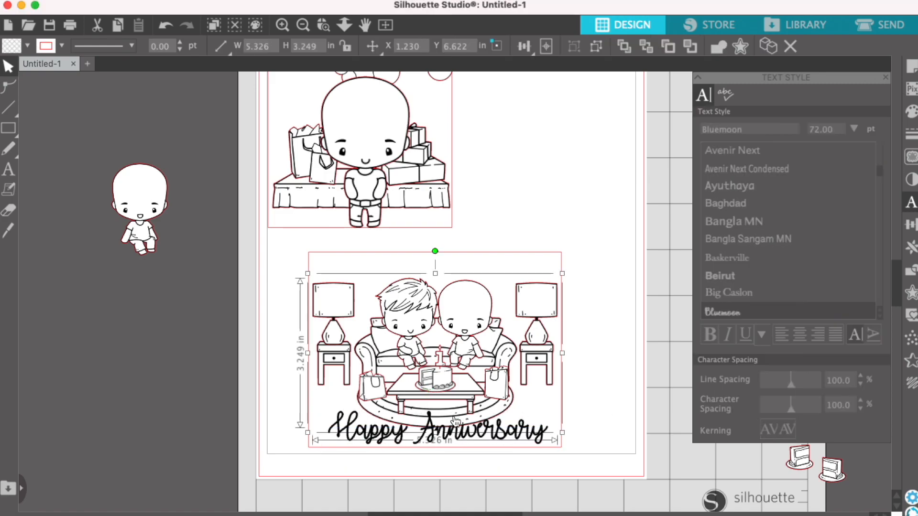
pyautogui.moveTo(497, 359); pyautogui.dragTo(497, 341)
pyautogui.click(604, 363)
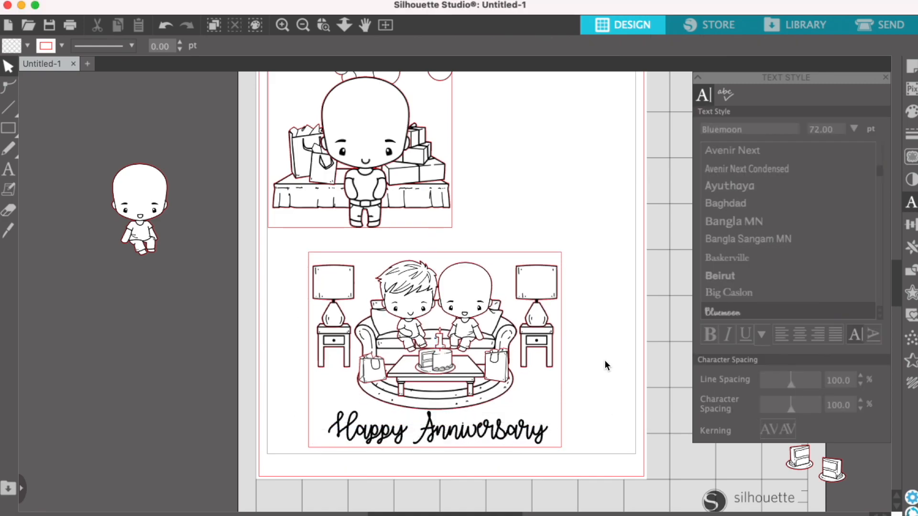
# Align the living room scene, the frame and the Happy Anniversary text to a common centre horizontally
pyautogui.moveTo(514, 460); pyautogui.dragTo(469, 383)
pyautogui.click(910, 225)
pyautogui.click(832, 158)
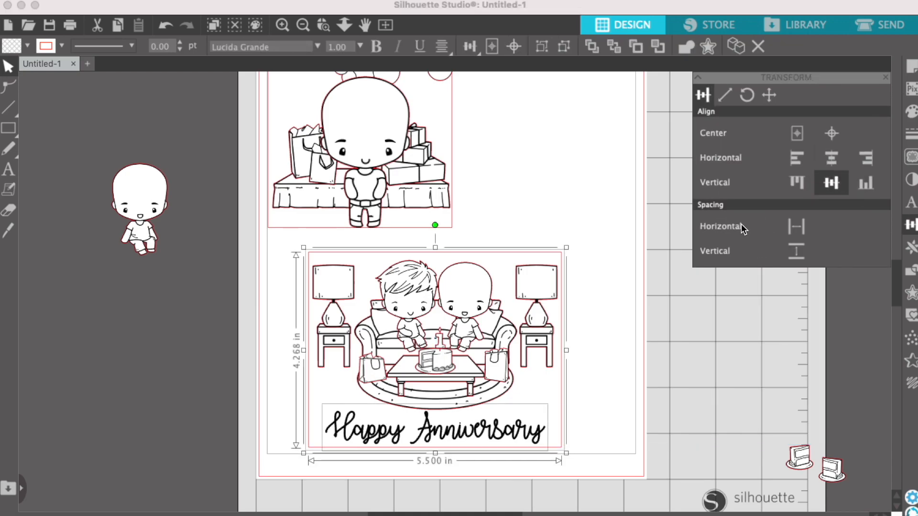
pyautogui.click(695, 307)
# Group the living room scene, its frame and the Happy Anniversary text together
pyautogui.moveTo(538, 468); pyautogui.dragTo(471, 363)
pyautogui.rightClick(463, 311)
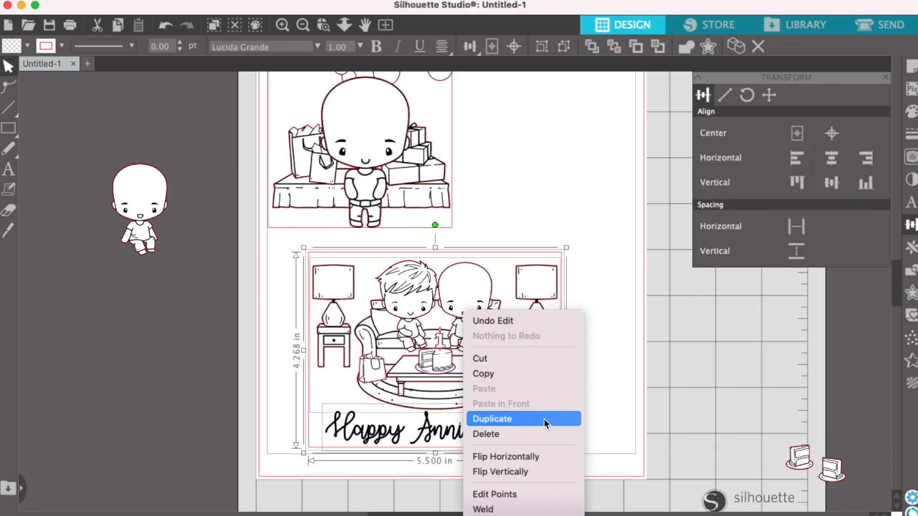
pyautogui.click(531, 396)
pyautogui.click(708, 395)
# Move the Happy Birthday banner scene right so it sits above the anniversary scene
pyautogui.scroll(5, 615, 376)
pyautogui.moveTo(458, 333); pyautogui.dragTo(530, 337)
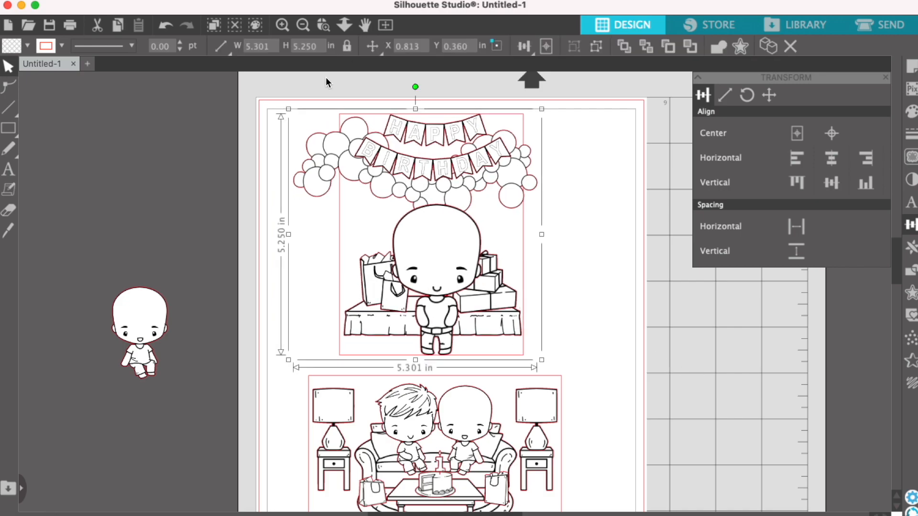
pyautogui.click(577, 158)
pyautogui.click(520, 224)
pyautogui.click(574, 211)
# Ungroup the anniversary scene and select its rectangular frame
pyautogui.scroll(-5, 586, 172)
pyautogui.rightClick(557, 269)
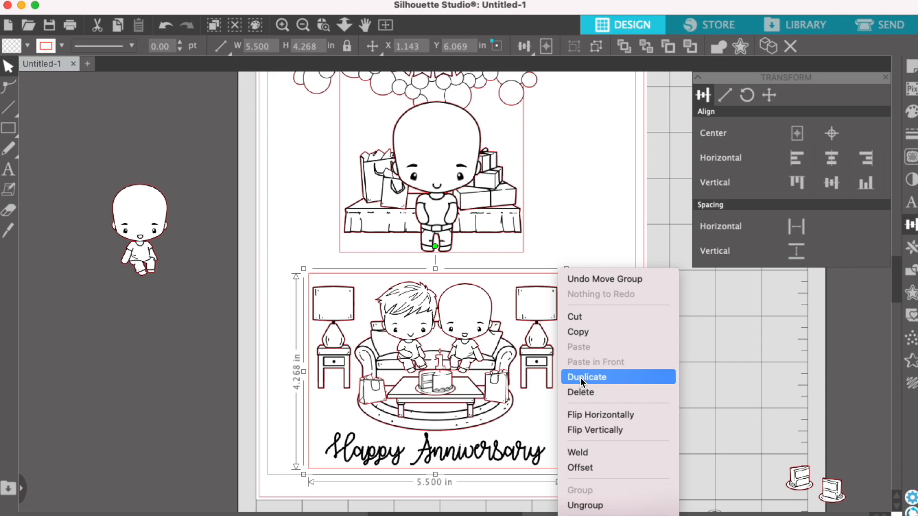
pyautogui.click(585, 505)
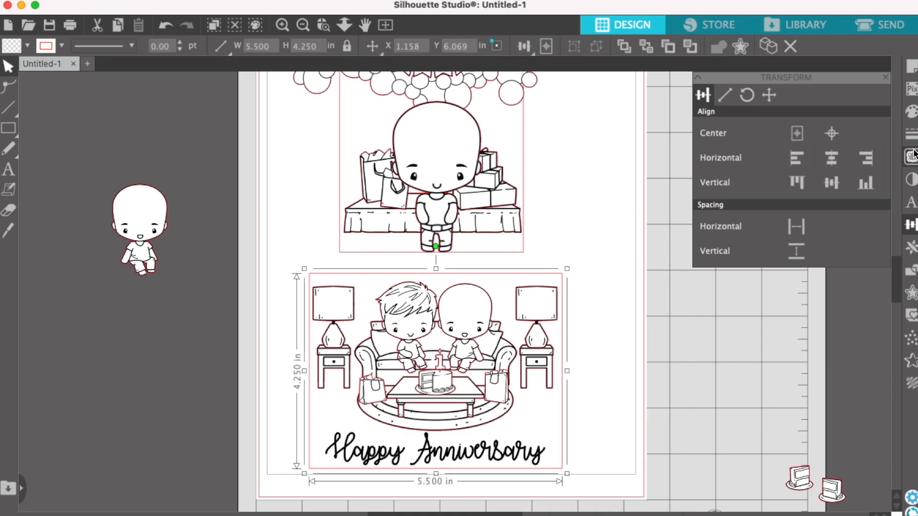
# Give the anniversary scene's rectangular frame a black outline with a line thickness of 0.50 pt
pyautogui.click(910, 134)
pyautogui.click(703, 95)
pyautogui.moveTo(766, 157); pyautogui.dragTo(767, 158)
pyautogui.click(612, 356)
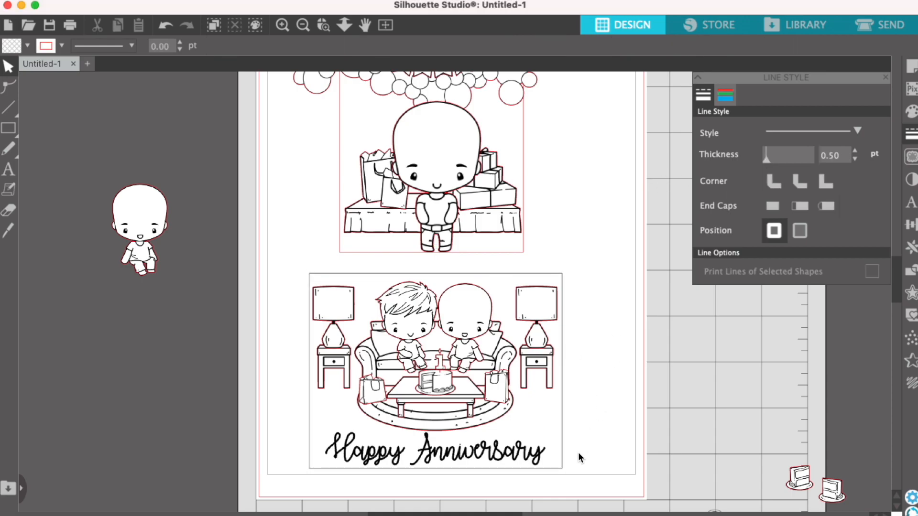
# Ungroup the birthday scene and give its rectangular frame a black outline with a line thickness of 1.00 pt
pyautogui.rightClick(523, 252)
pyautogui.click(574, 401)
pyautogui.click(727, 100)
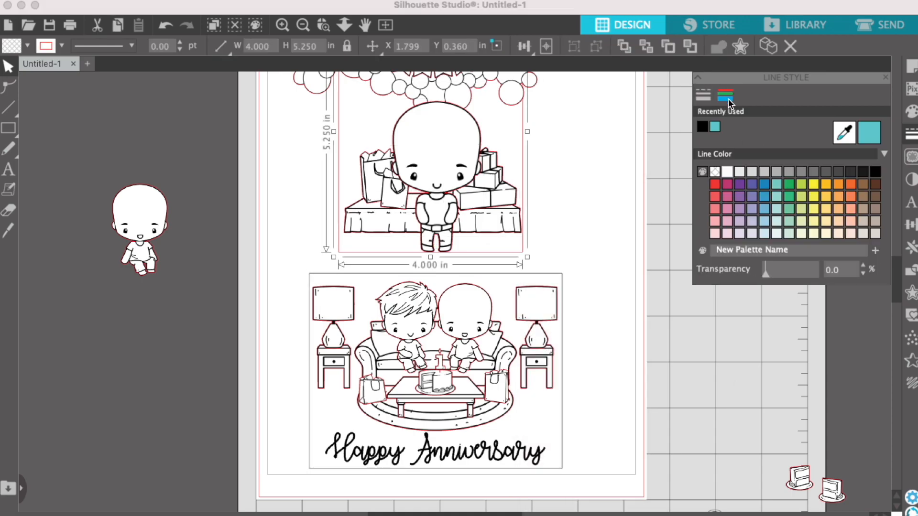
pyautogui.click(704, 99)
pyautogui.moveTo(764, 163); pyautogui.dragTo(768, 162)
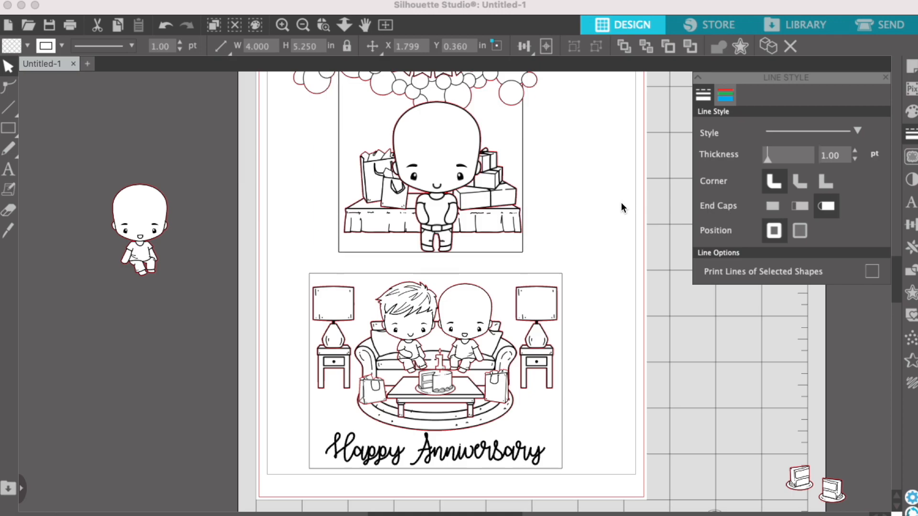
# Group the birthday scene with its frame and set the line color of the card scenes' artwork to black
pyautogui.moveTo(621, 204); pyautogui.dragTo(446, 90)
pyautogui.scroll(3, 447, 90)
pyautogui.moveTo(577, 312); pyautogui.dragTo(455, 137)
pyautogui.rightClick(454, 138)
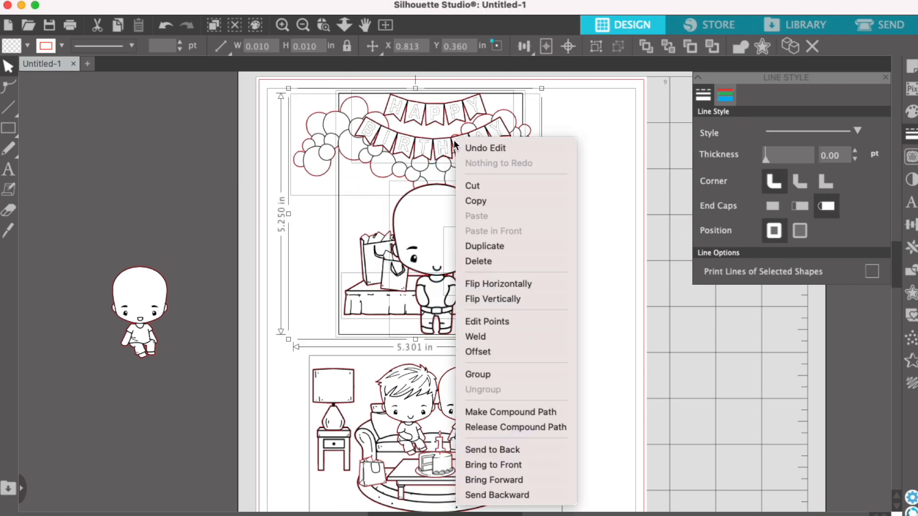
pyautogui.click(499, 374)
pyautogui.click(727, 100)
pyautogui.click(627, 163)
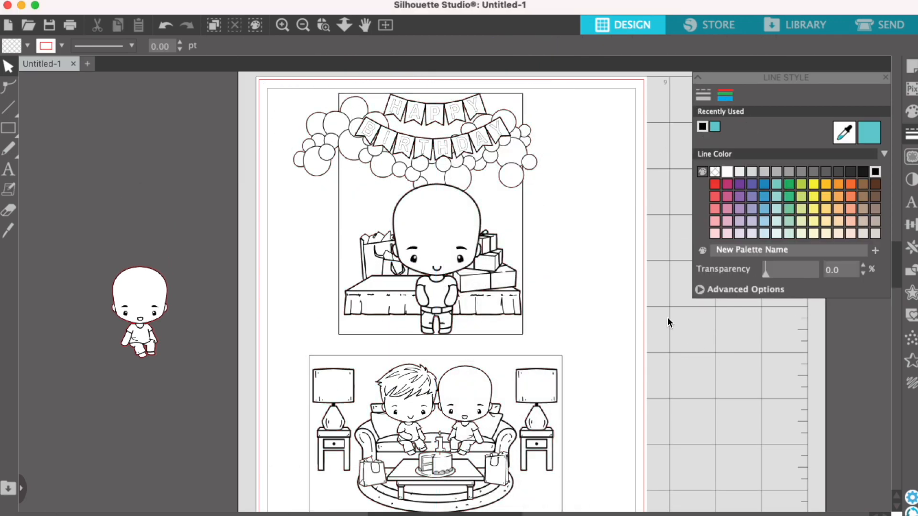
# Save the document to the Desktop in Silhouette Studio V3 format, naming it as cards for the recipient
pyautogui.scroll(-3, 669, 323)
pyautogui.click(106, 1)
pyautogui.click(154, 118)
pyautogui.click(106, 1)
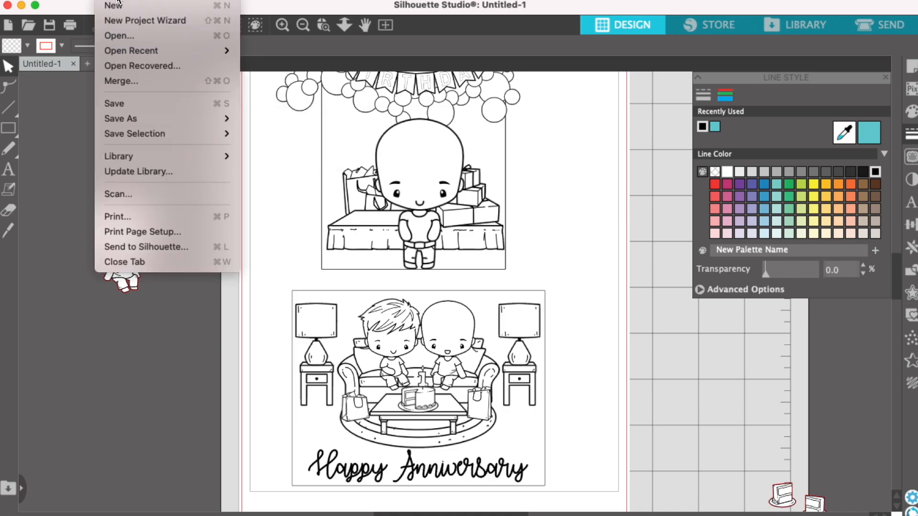
pyautogui.moveTo(153, 119)
pyautogui.click(253, 120)
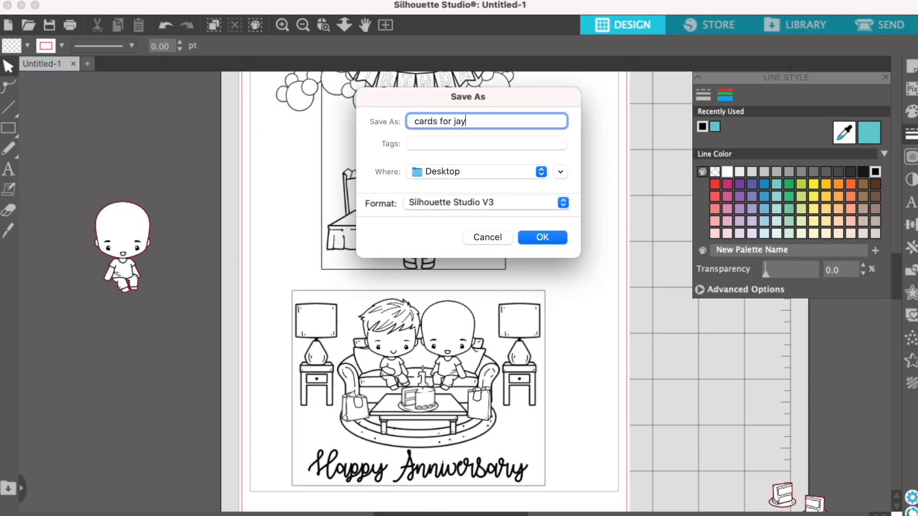
pyautogui.press('Return')
# Check the print preview and print the page with the birthday and anniversary card scenes
pyautogui.press('super+p')
pyautogui.scroll(-5, 637, 299)
pyautogui.scroll(5, 533, 283)
pyautogui.click(776, 463)
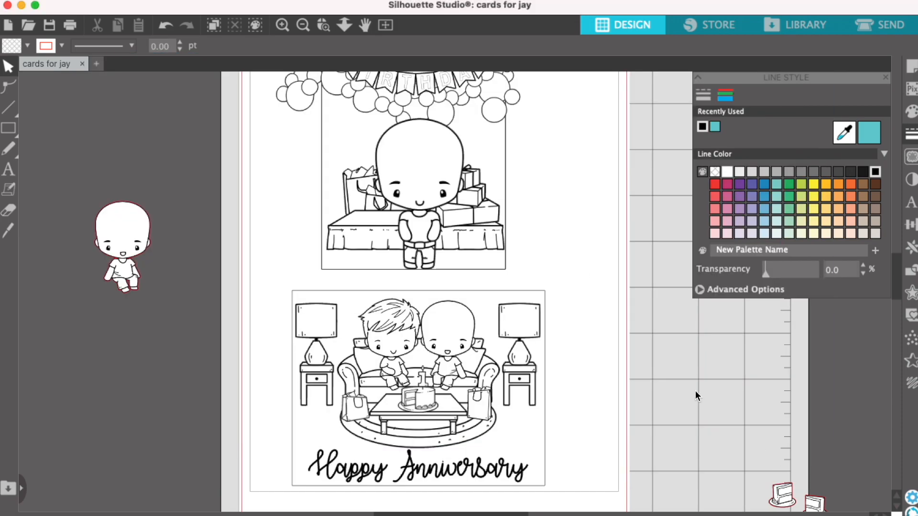